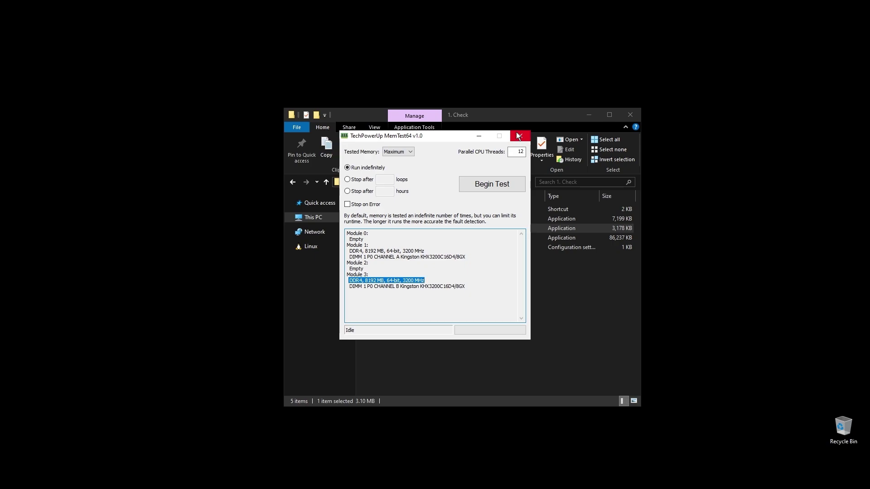
Close MemTest64 and run the OCCT CPU test in Extreme mode with Steady load, dismissing the support message
left_click(516, 134)
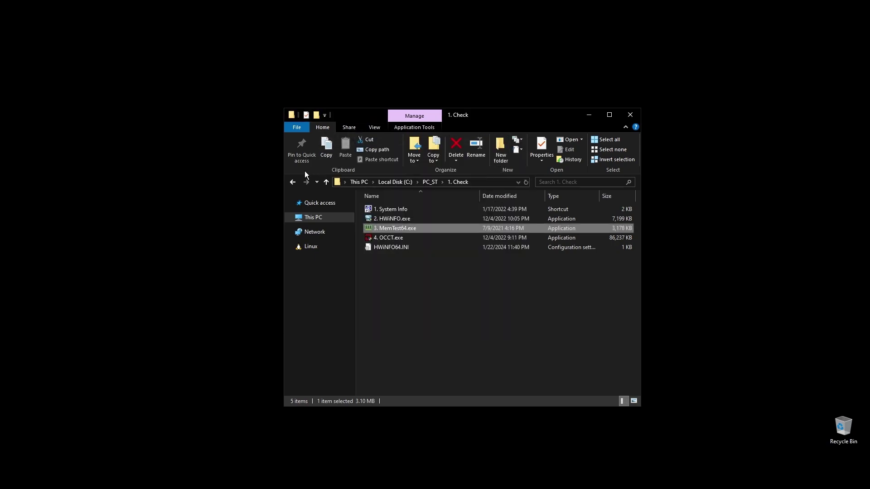
left_click(392, 239)
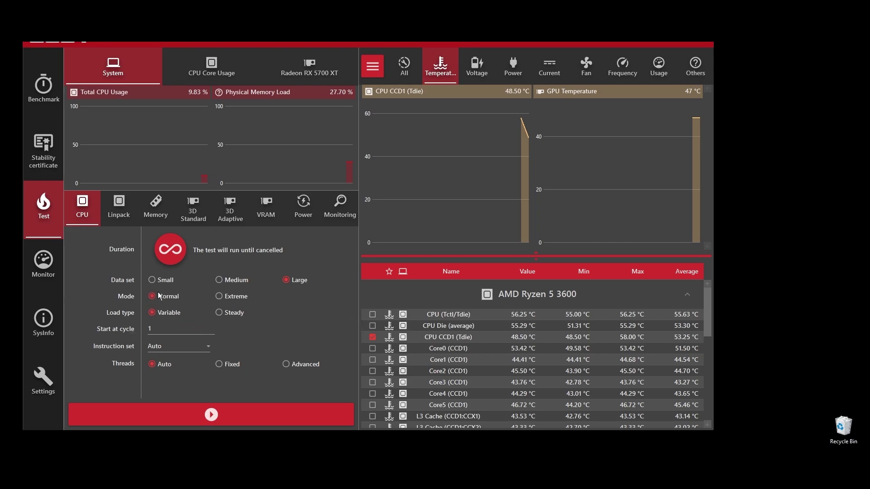
left_click(221, 296)
left_click(221, 312)
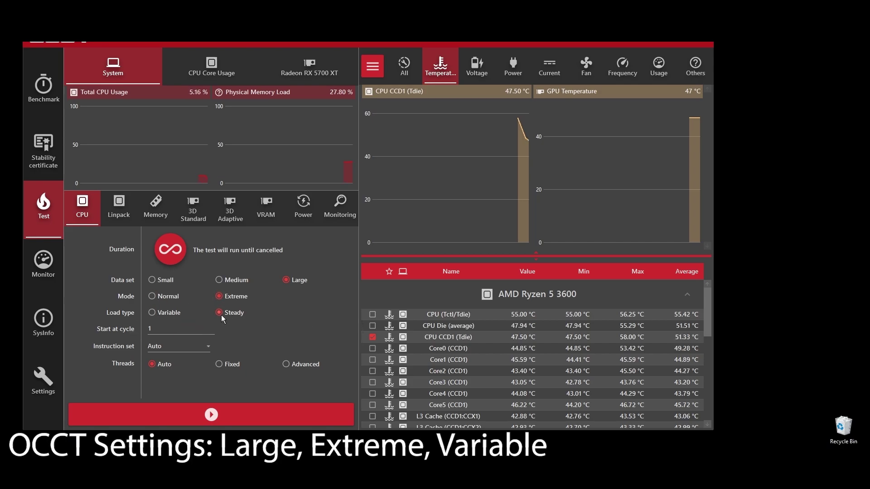
left_click(244, 416)
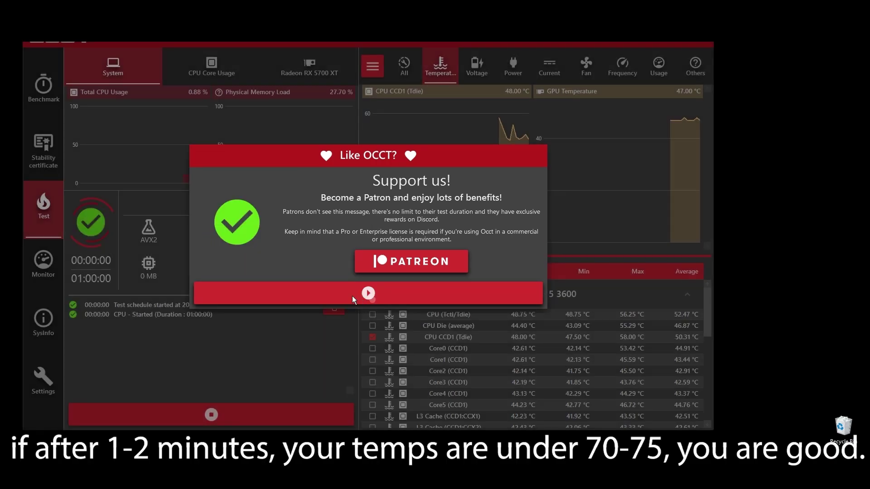
left_click(352, 295)
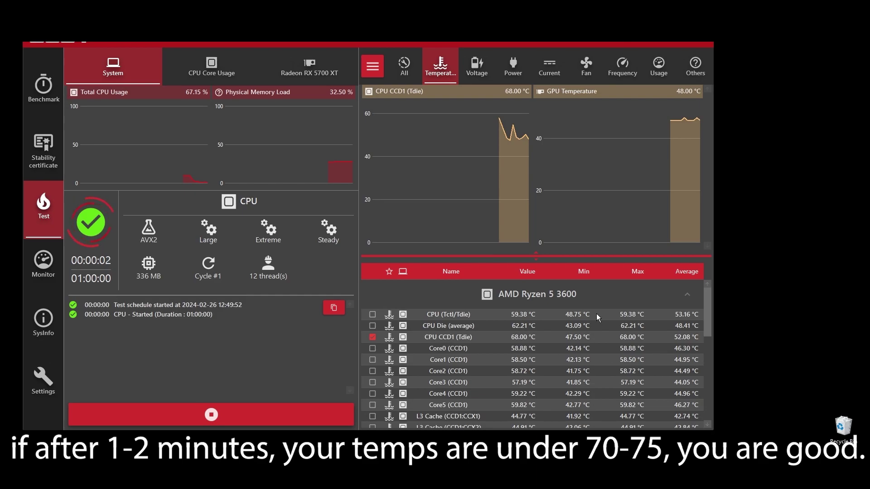
Check the CPU frequencies and temperatures under load, and end the OCCT test session
left_click(622, 66)
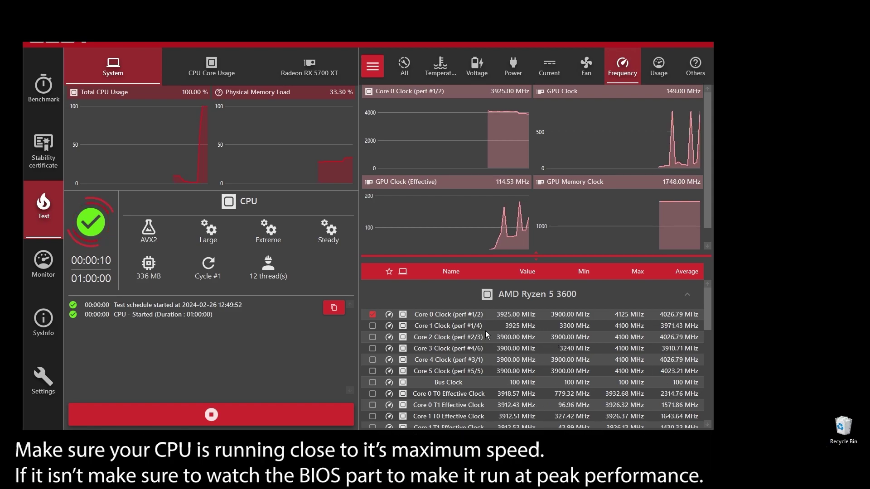
left_click(450, 67)
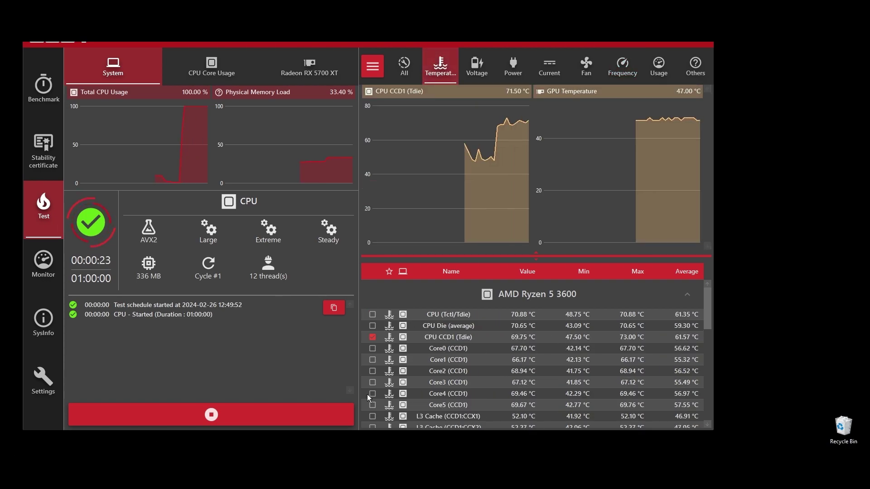
left_click(327, 415)
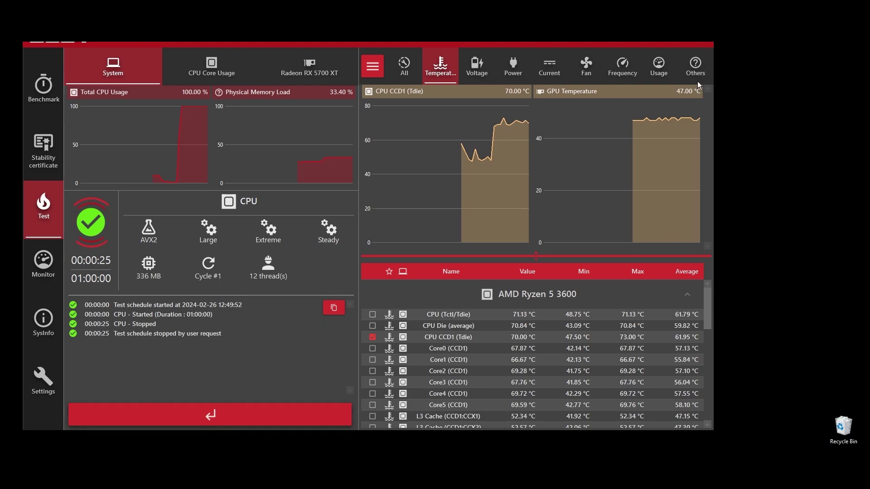
left_click(701, 43)
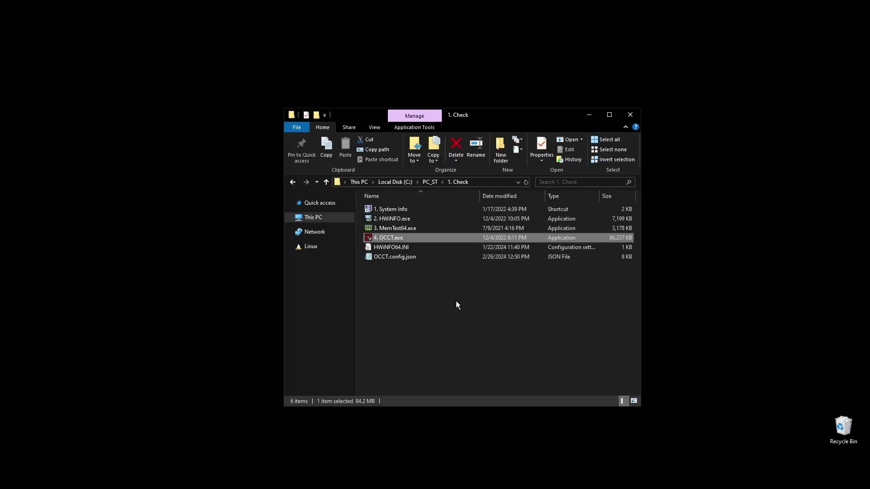
Run 1. Dx Web Setup.exe from the 2. Install folder, accepting the agreement and installing DirectX without the Bing Bar
left_click(292, 182)
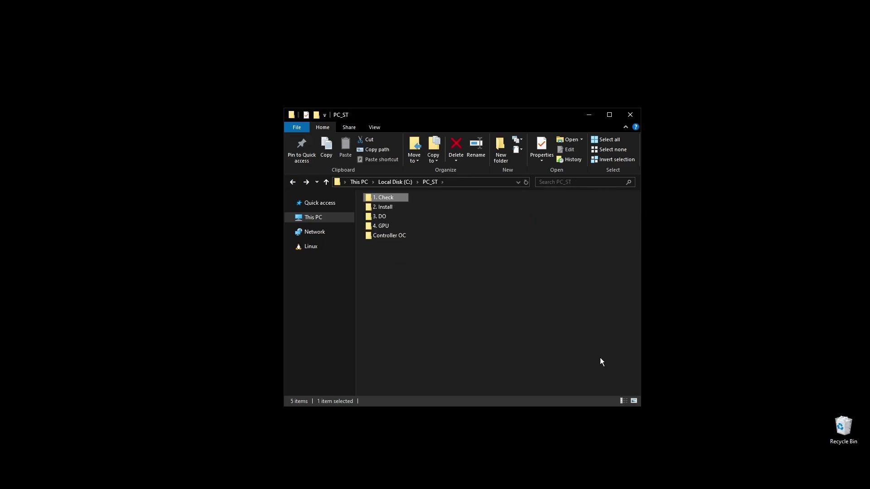
double_click(385, 209)
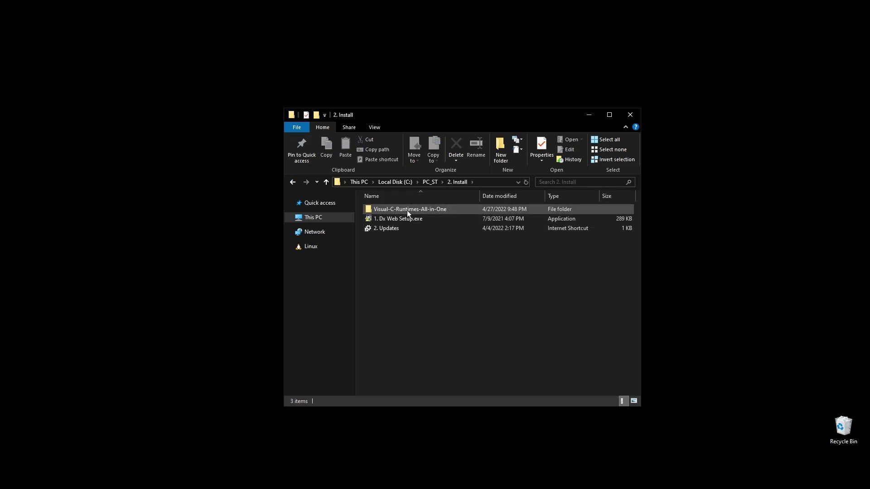
left_click(403, 218)
double_click(403, 219)
left_click(215, 225)
left_click(261, 257)
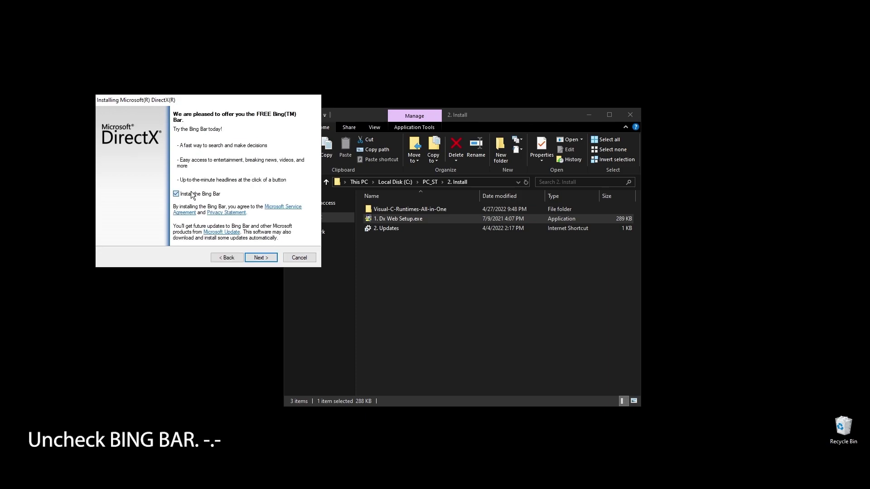
left_click(252, 258)
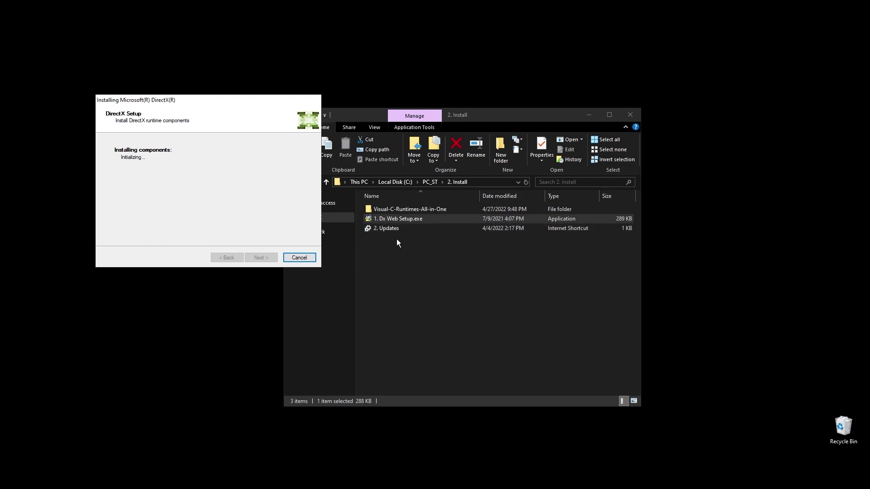
Resume the paused Windows updates through the 2. Updates shortcut and close the DirectX setup
double_click(384, 228)
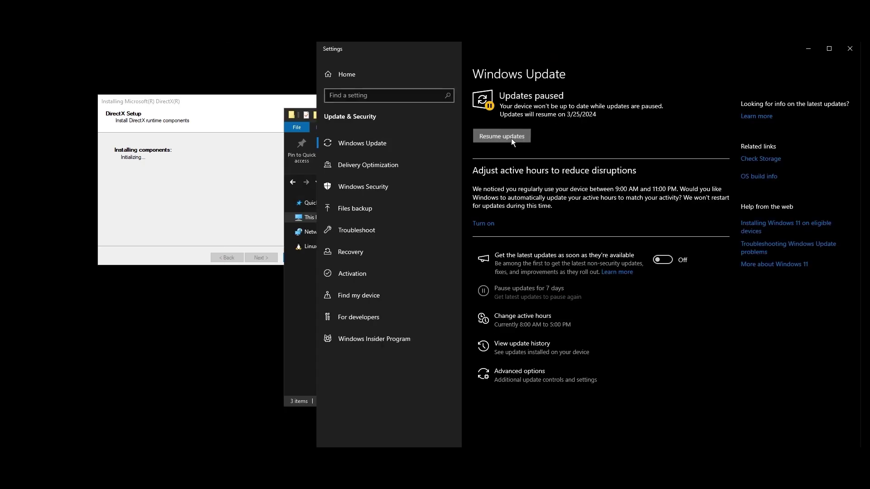
left_click(501, 136)
left_click(271, 261)
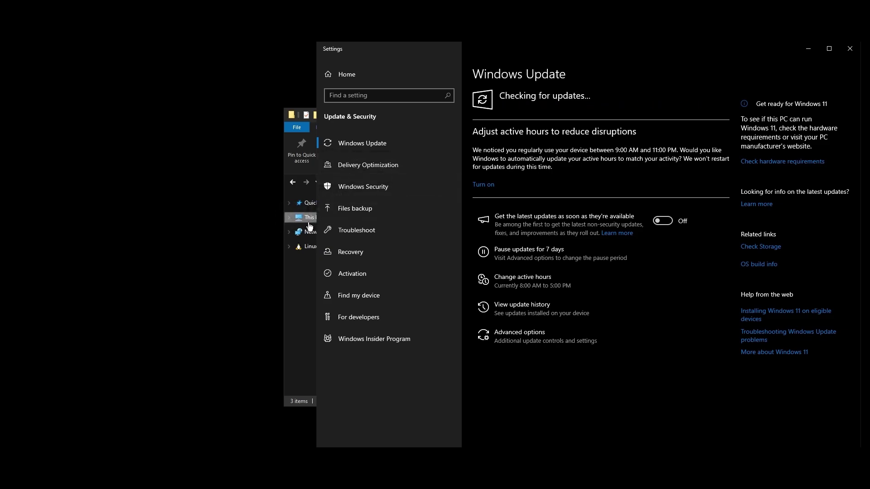
Arrange the File Explorer and Windows Update windows side by side without overlap
left_click_drag(317, 222, 601, 217)
left_click_drag(476, 115, 260, 111)
left_click_drag(649, 50, 572, 53)
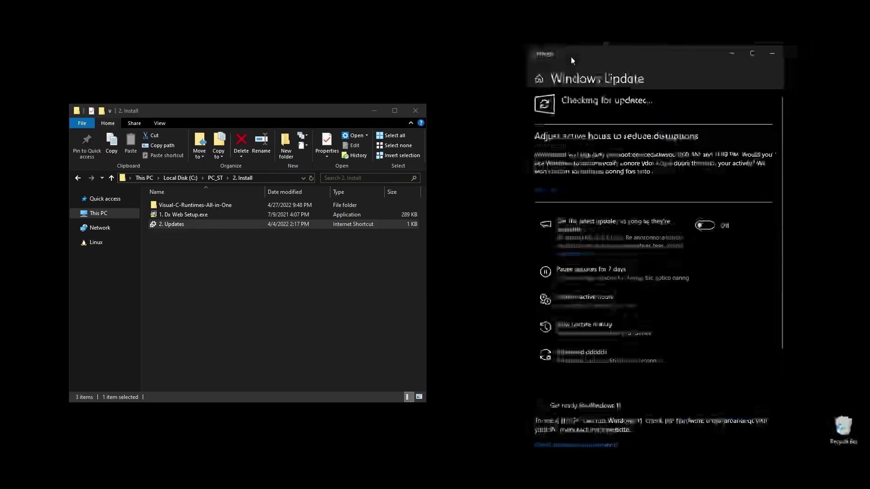
Run install_all.bat from the Visual-C-Runtimes-All-in-One folder to install the Visual C runtimes
double_click(207, 205)
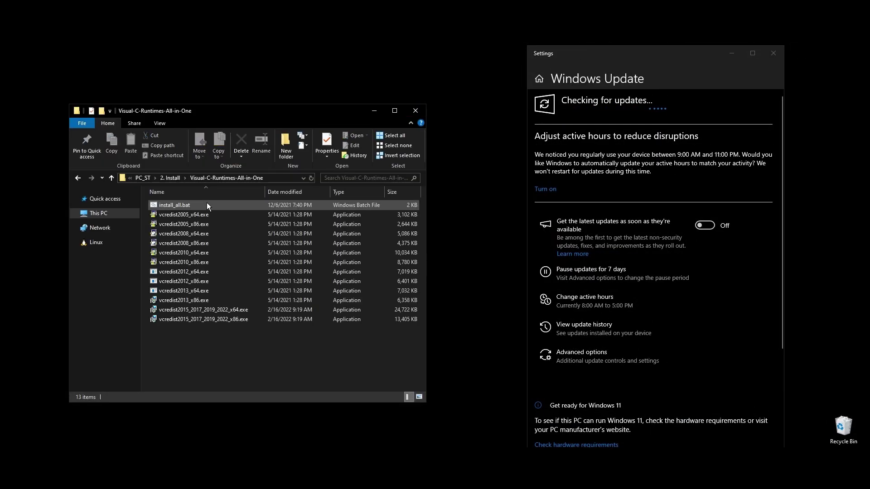
right_click(166, 207)
left_click(212, 245)
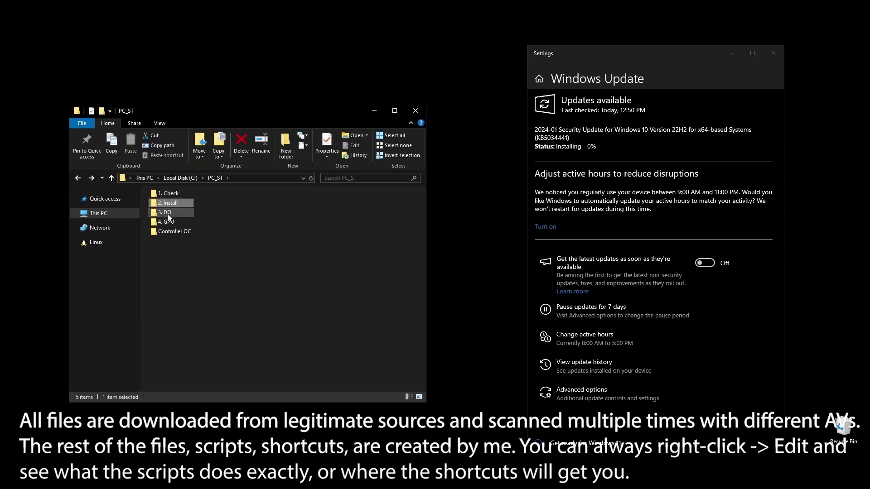
Run the 2. PP.cmd power scheme script from the 3. DO folder through to its end
double_click(167, 213)
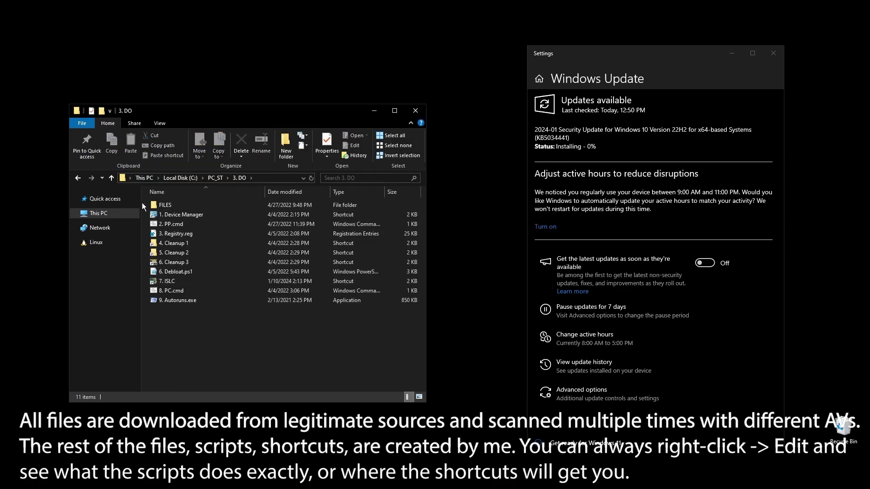
double_click(170, 225)
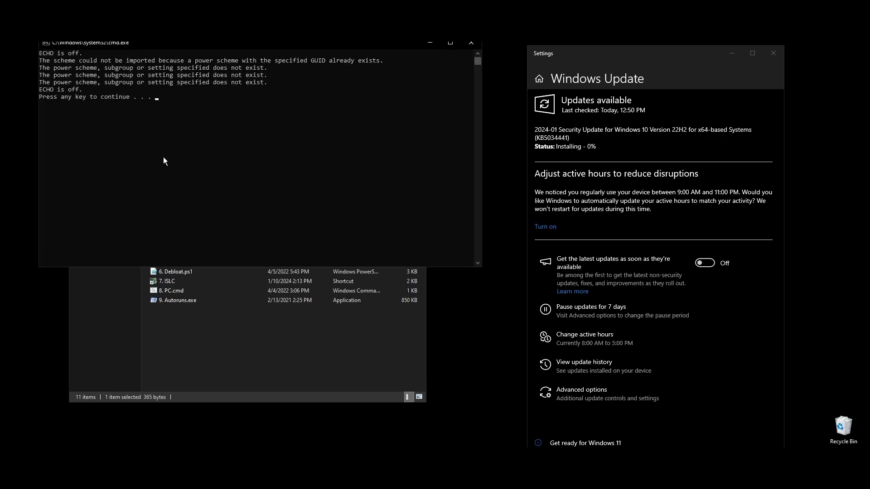
key("Return")
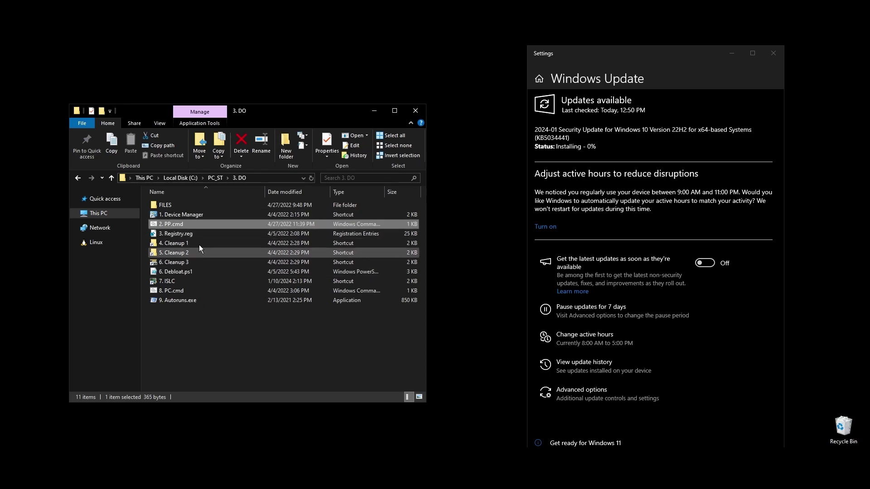
Open 3. Registry.reg in Notepad++ and examine the registry settings it contains
right_click(183, 234)
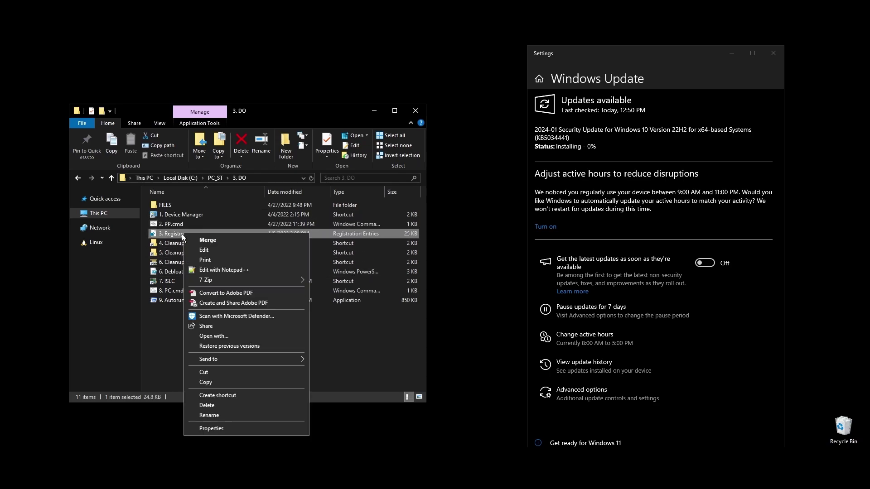
left_click(225, 270)
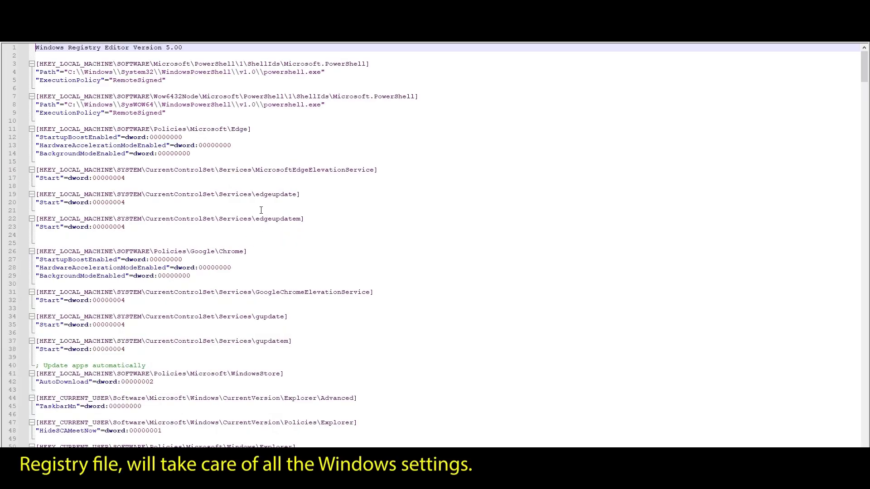
scroll(421, 240, "down", 7)
left_click_drag(862, 77, 860, 250)
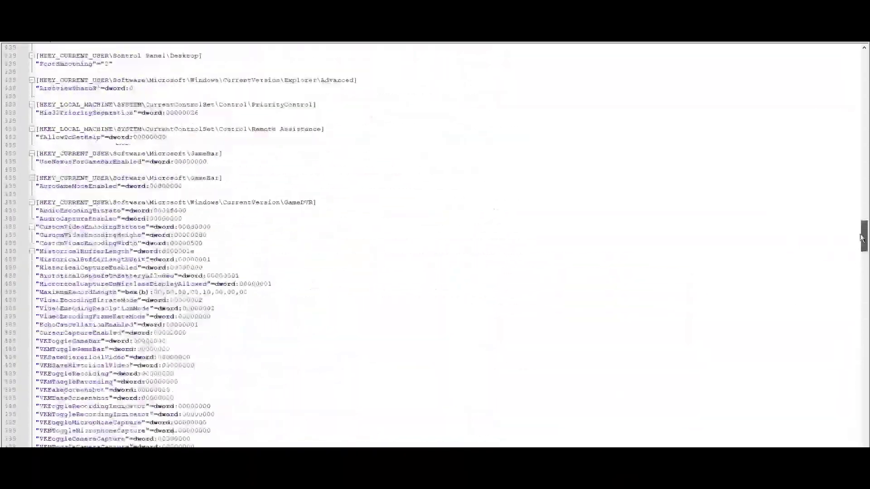
key("ctrl+Home")
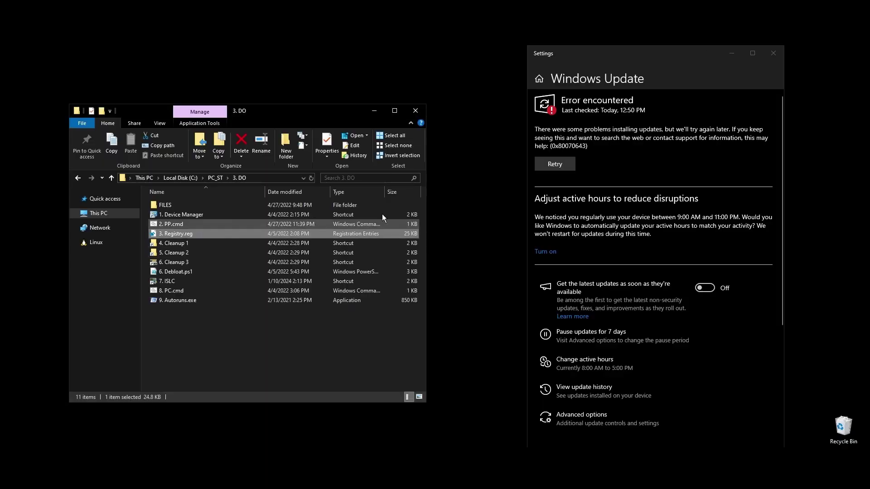
Close the Windows Update settings and merge 3. Registry.reg into the Windows registry
left_click(773, 53)
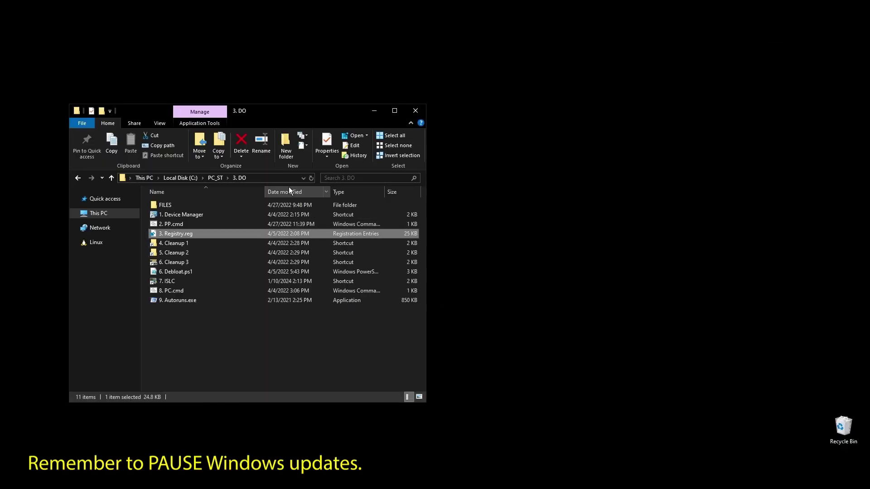
left_click_drag(291, 115, 401, 92)
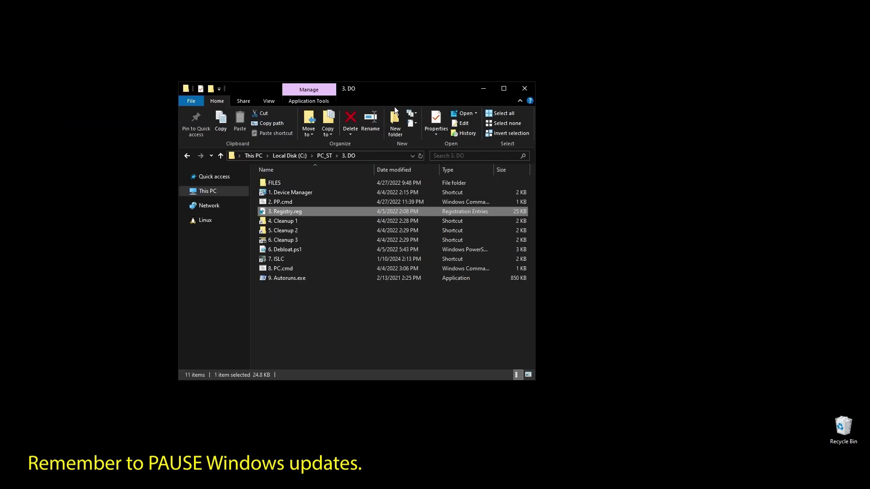
double_click(283, 216)
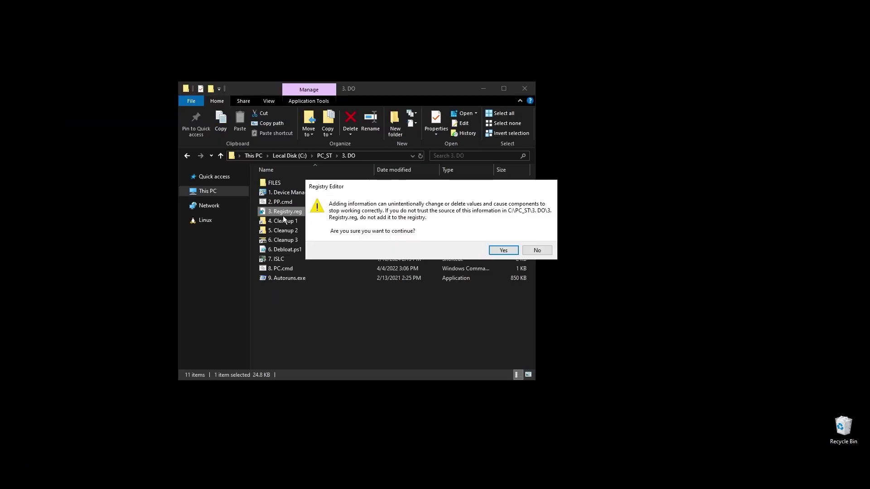
left_click(502, 248)
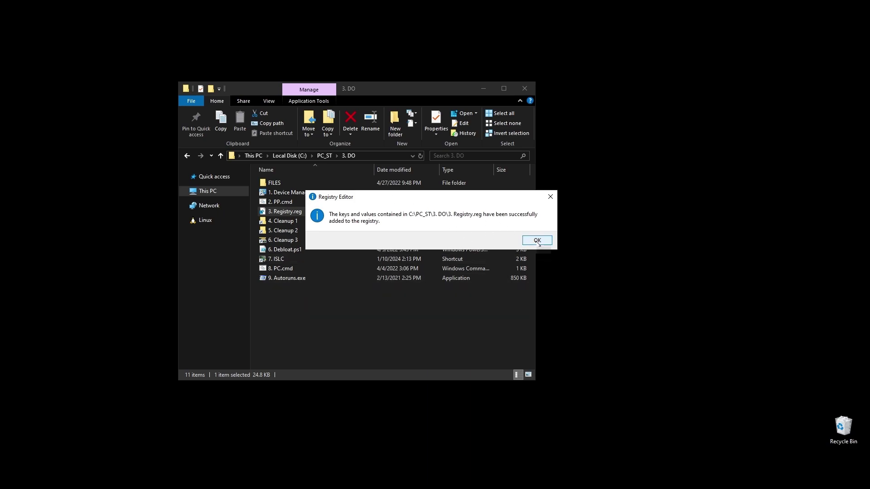
left_click(537, 240)
Delete all contents of the user's AppData\Local\Temp folder, reached through the 4. Cleanup 1 shortcut
left_click(290, 222)
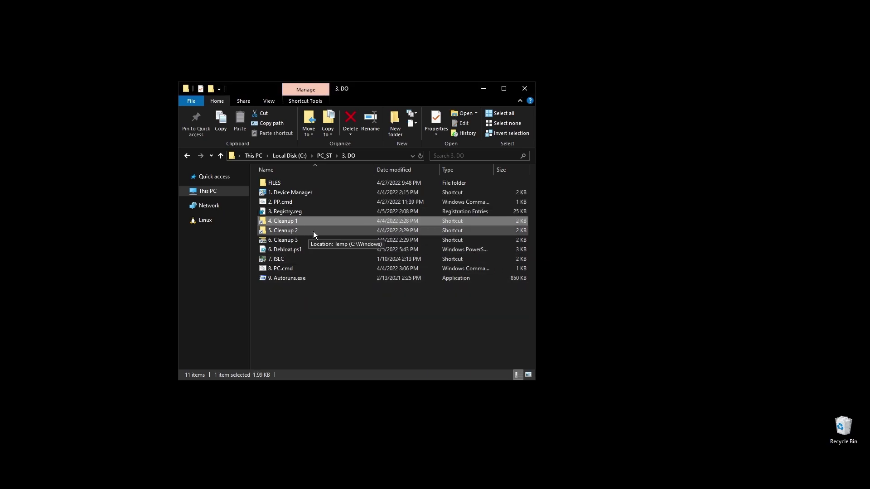
double_click(295, 223)
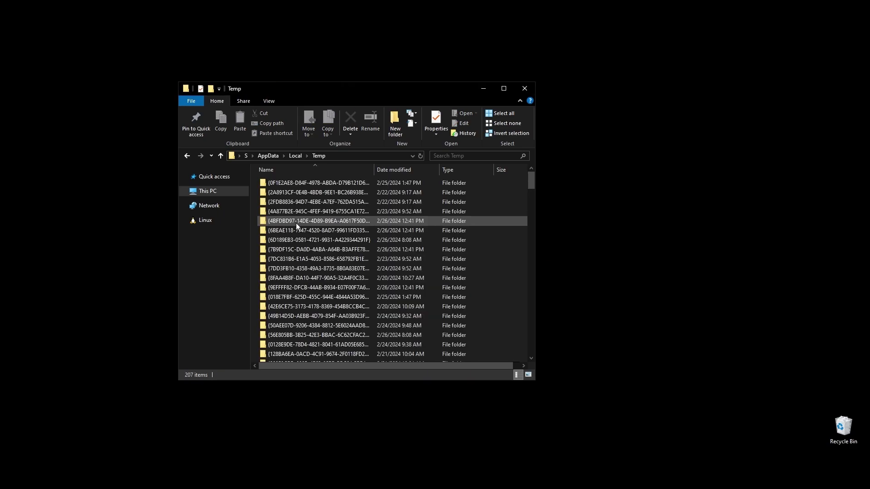
left_click(499, 249)
key("ctrl+a")
key("Delete")
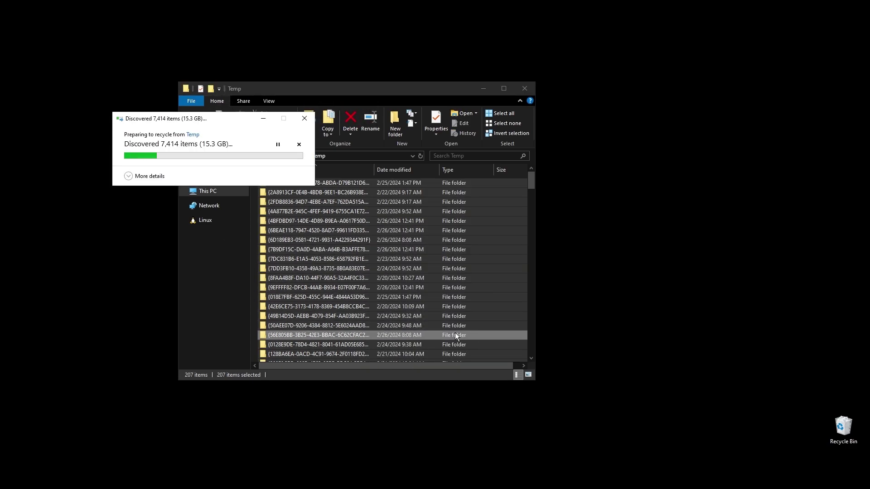
key("Return")
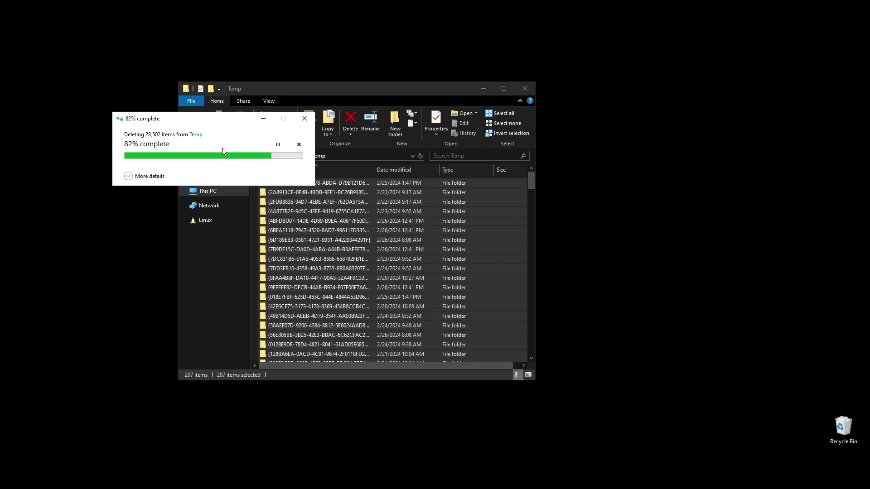
left_click(245, 211)
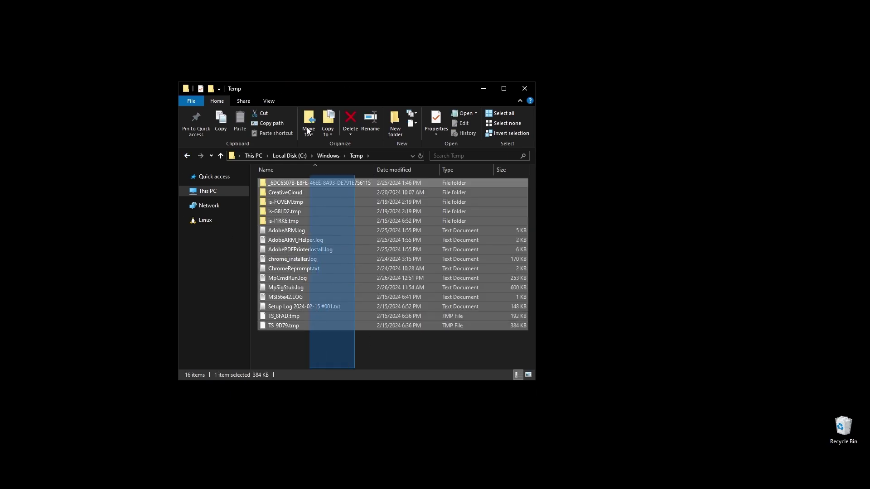
Delete all the selected items in C:\Windows\Temp and go back to the 3. DO folder
left_click(350, 120)
left_click(444, 186)
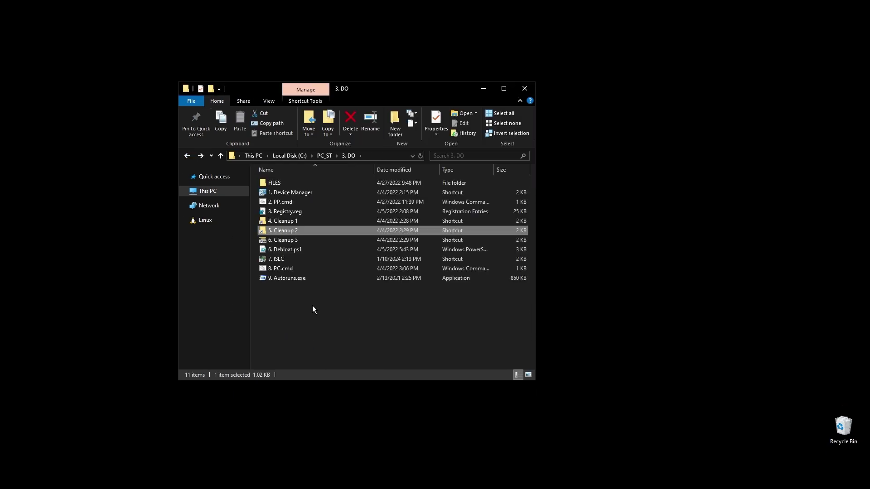
Run Disk Cleanup on drive C: from the 6. Cleanup 3 shortcut and permanently delete the checked files
double_click(300, 239)
key("Return")
left_click(96, 219)
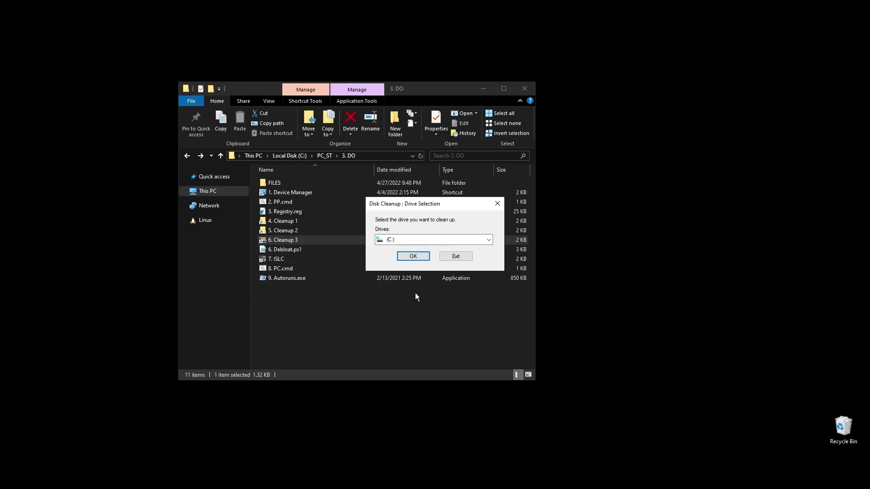
key("Return")
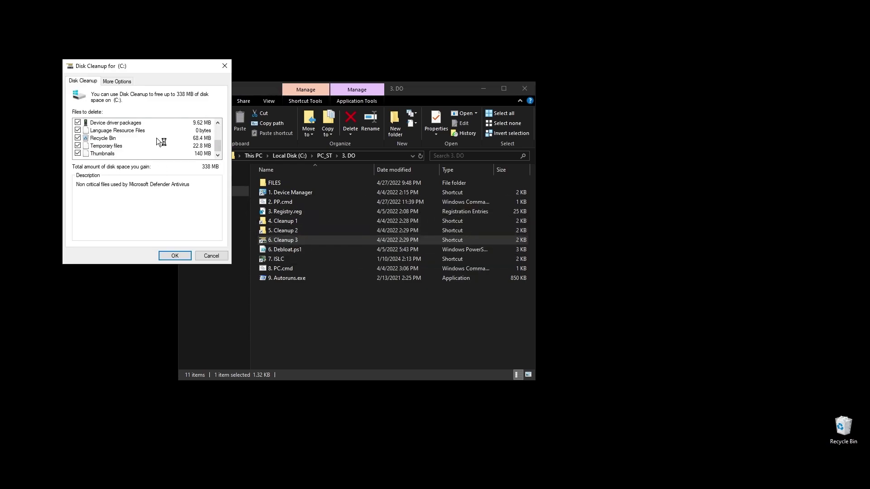
left_click(175, 256)
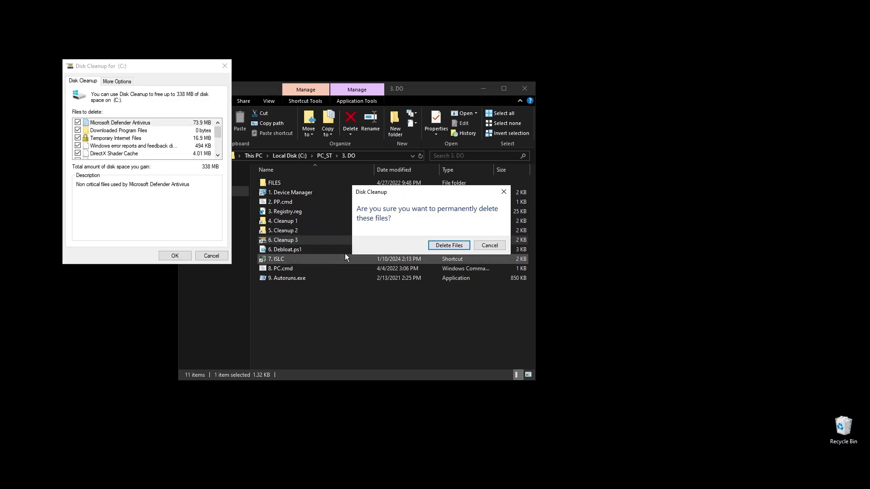
left_click(446, 245)
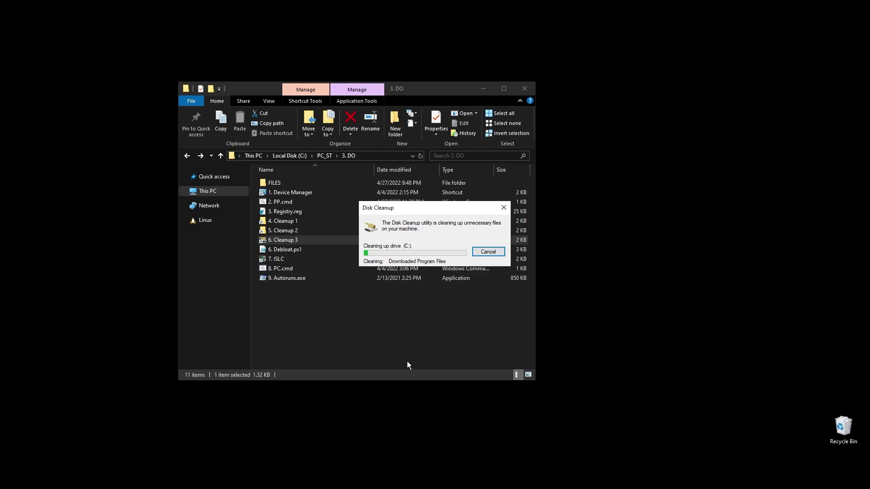
left_click_drag(436, 208, 671, 227)
left_click(459, 327)
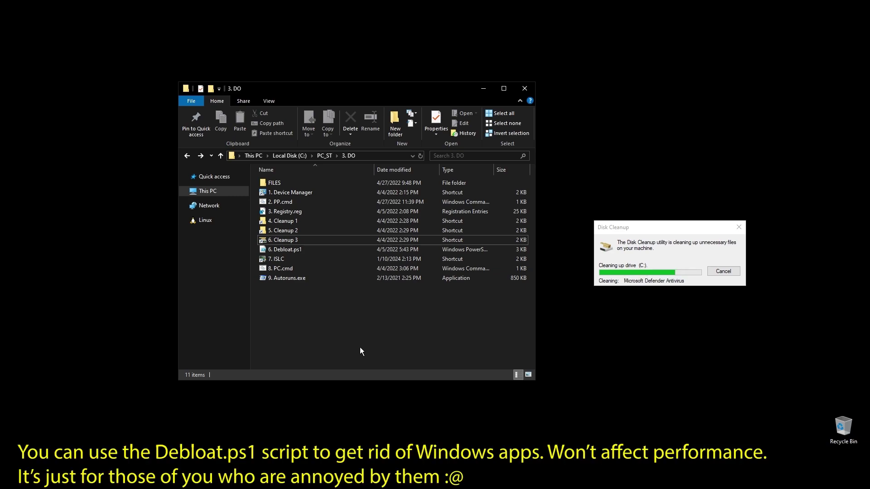
Open 7. ISLC, stop its monitoring and set the wanted timer resolution to 0.50
left_click(276, 261)
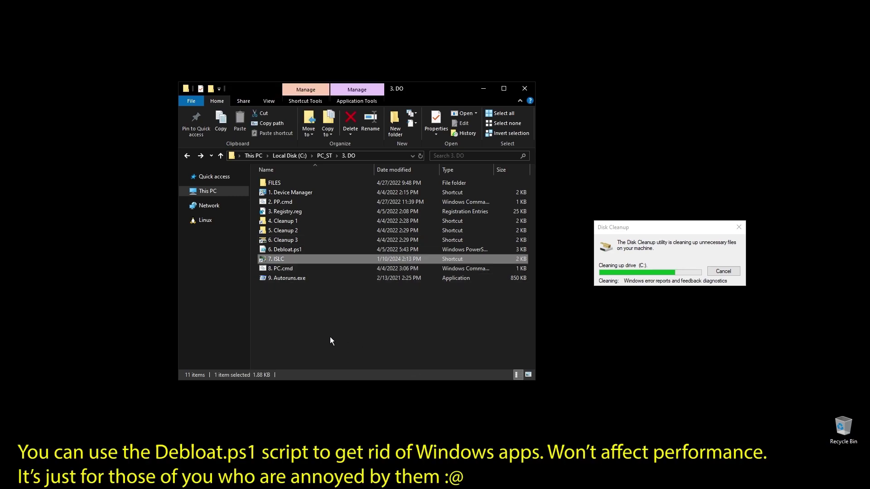
key("Return")
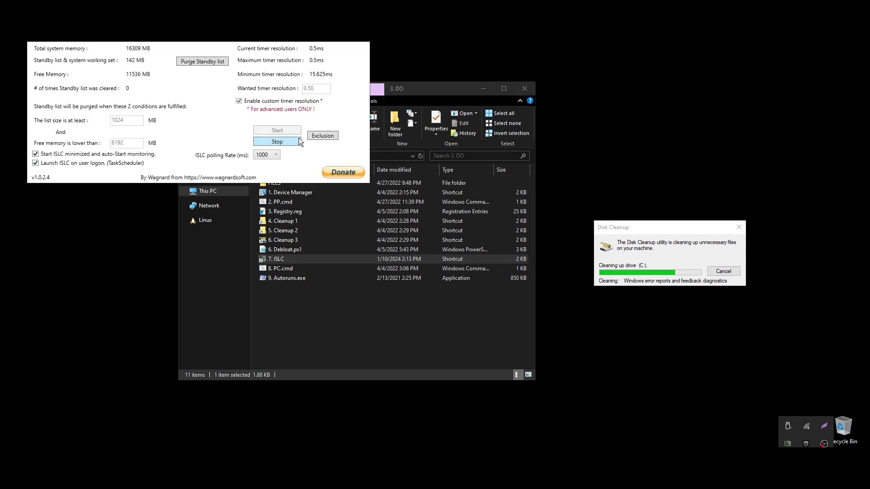
left_click(278, 143)
left_click_drag(314, 89, 286, 91)
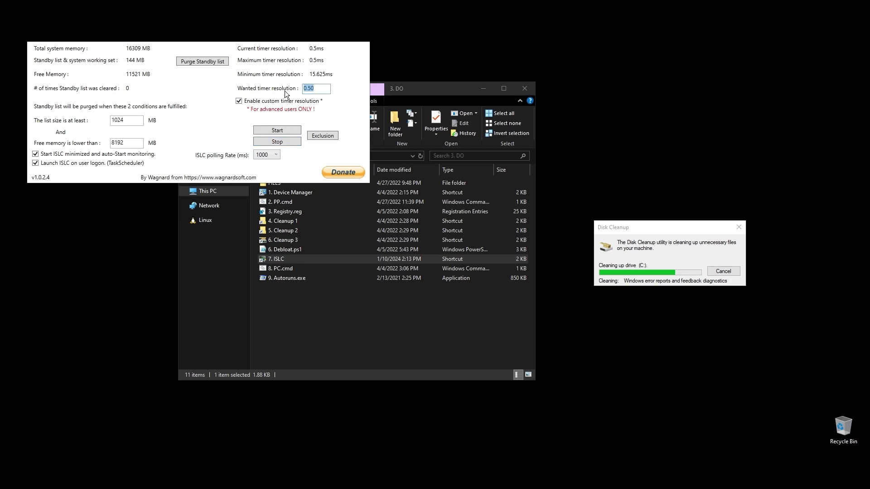
type("00")
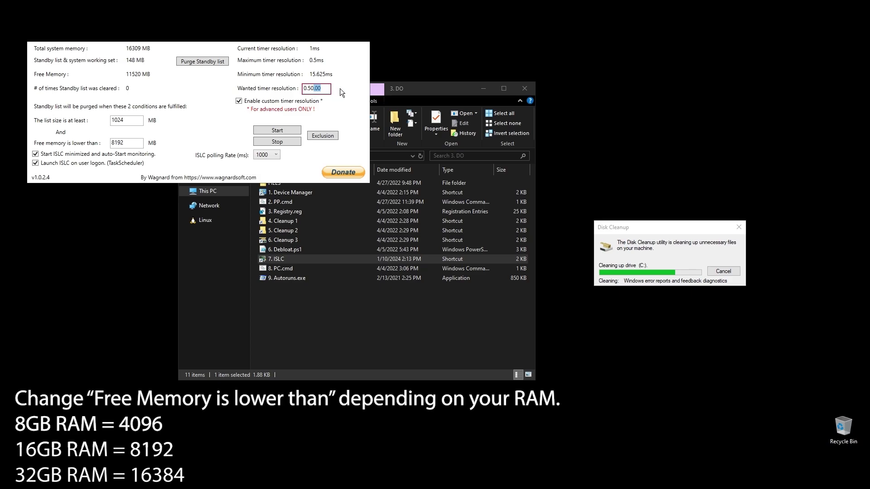
key("BackSpace")
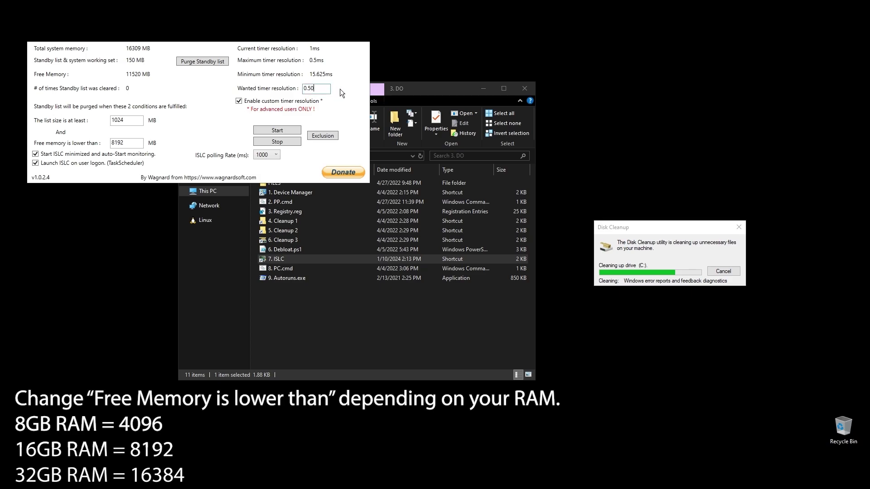
Start the Intelligent standby list cleaner monitoring and minimize its window
left_click(267, 130)
left_click_drag(254, 36, 505, 284)
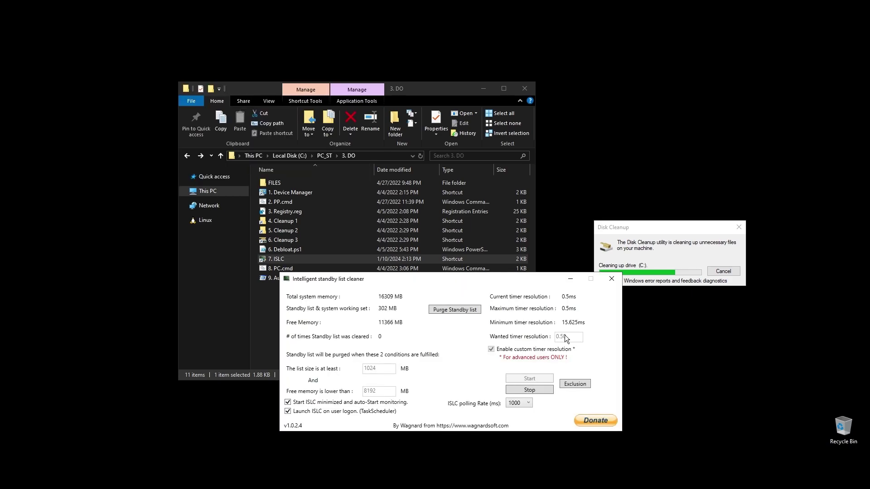
left_click(568, 278)
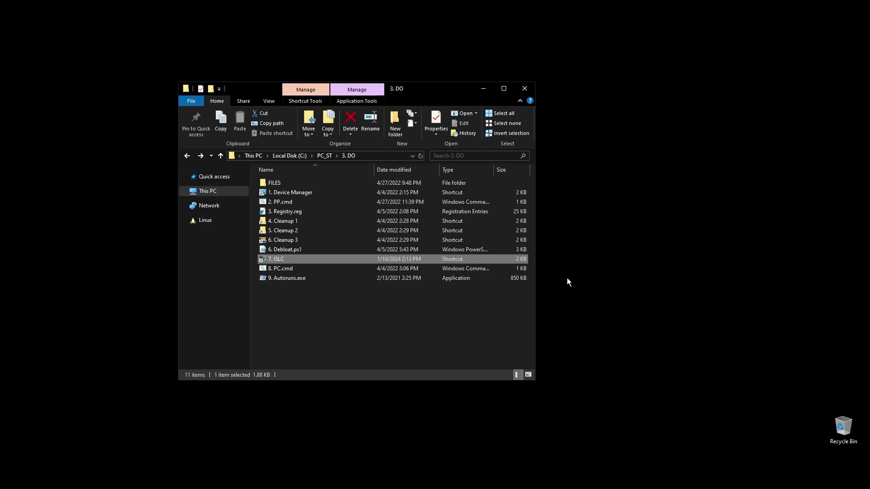
Run the 8. PC.cmd script as administrator and dismiss its console once it has finished
right_click(284, 270)
left_click(333, 106)
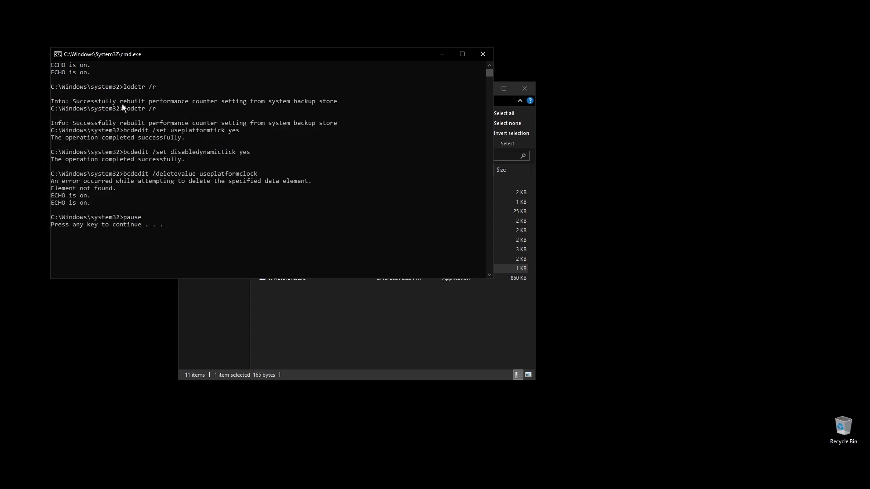
left_click_drag(75, 102, 218, 102)
key("Return")
key("Return")
Open 9. Autoruns.exe and disable the Adobe CCXProcess, Adobe Creative Cloud, Lightshot and Razer AppEngine logon entries
left_click(281, 278)
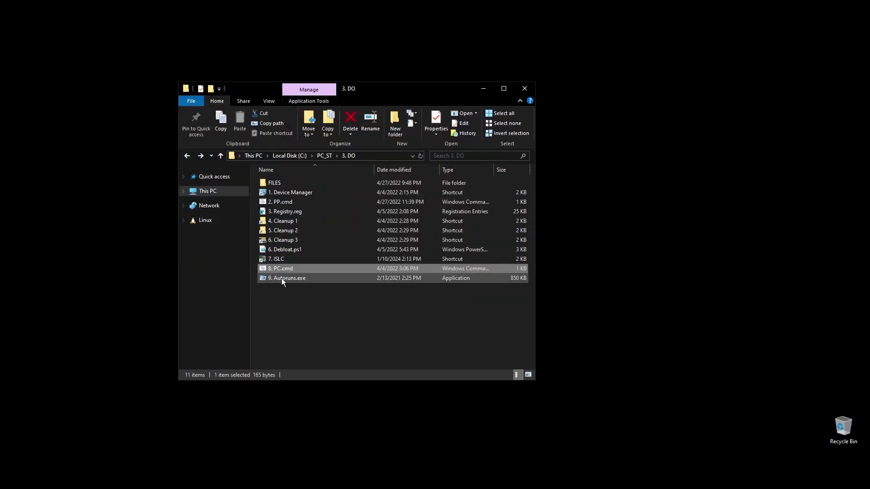
right_click(281, 278)
left_click(347, 294)
left_click(364, 178)
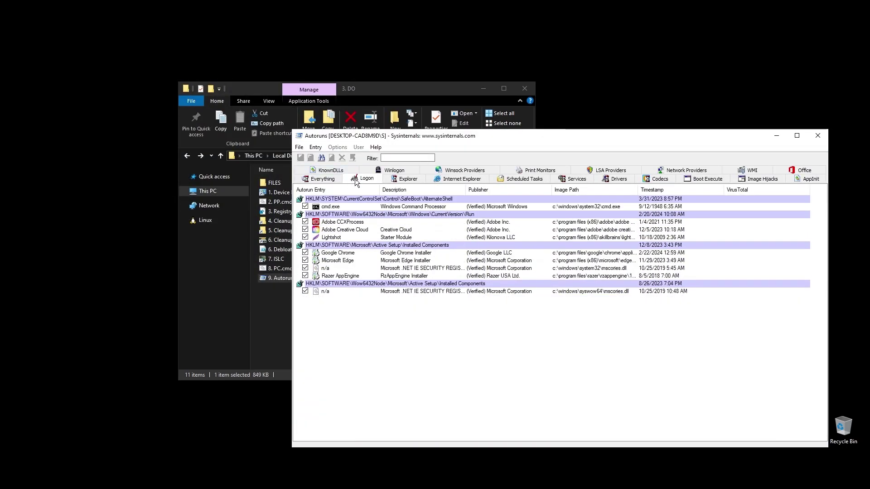
left_click(305, 222)
left_click(306, 229)
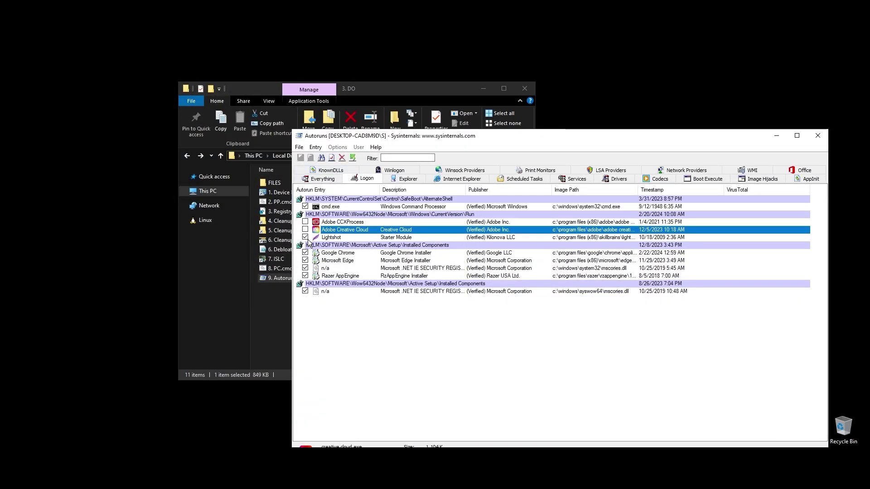
left_click(305, 237)
left_click(305, 275)
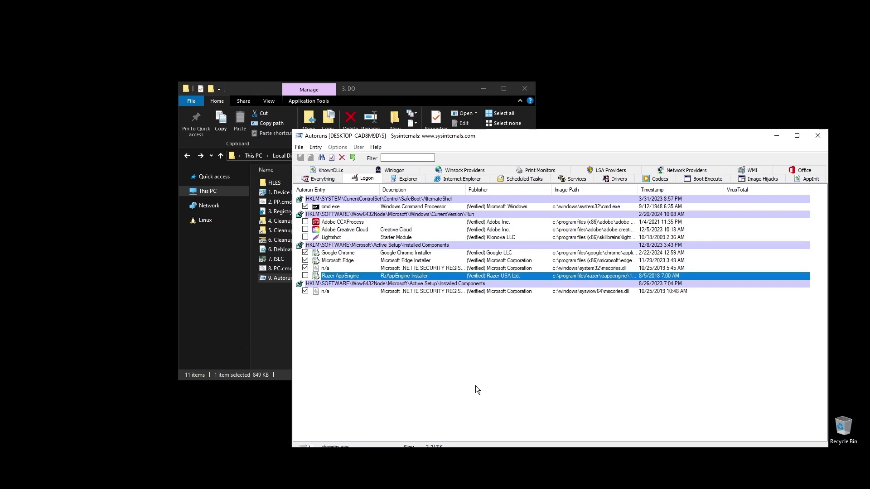
Disable the AnyDesk service and the three NordVPN services (nordvpn-service, NordUpdaterService and nordsec-threatprotection) in Autoruns
left_click(486, 178)
left_click(503, 178)
left_click(569, 179)
left_click_drag(545, 141, 525, 99)
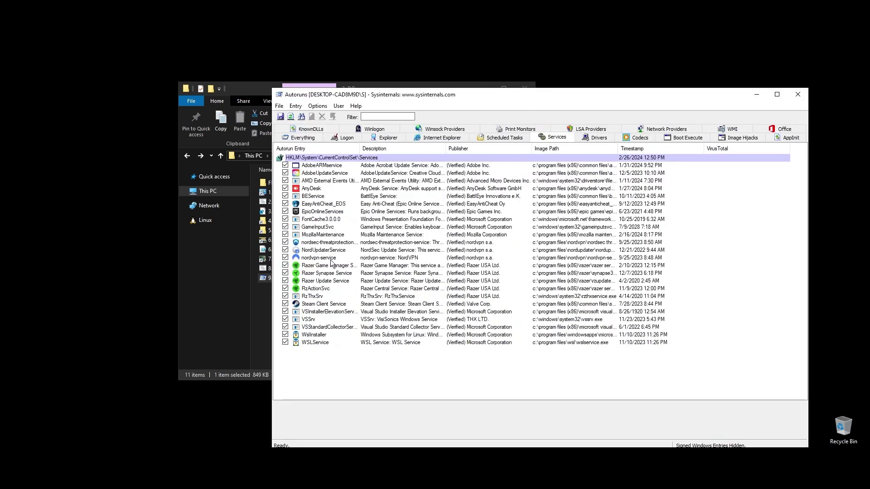
left_click(285, 189)
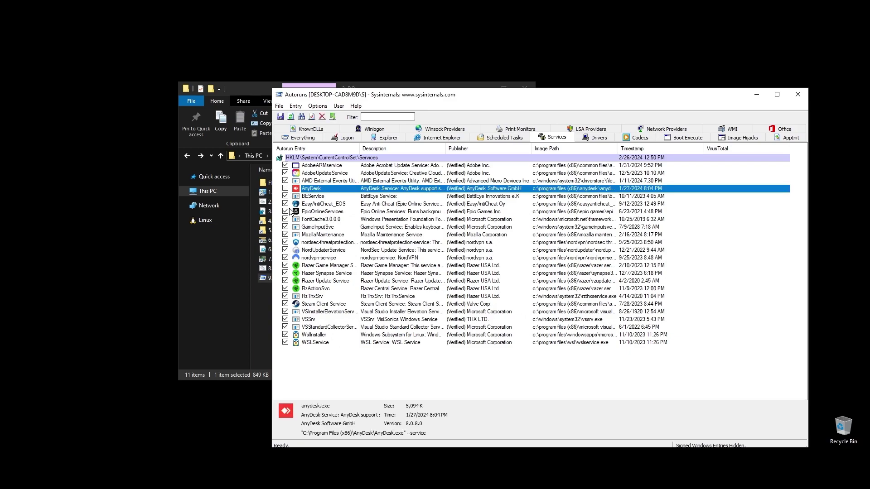
left_click(285, 257)
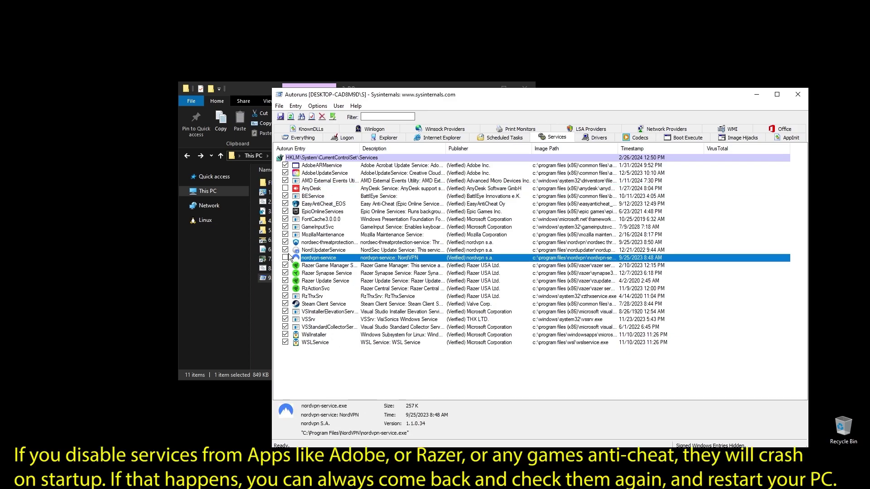
left_click(285, 250)
left_click(285, 242)
Disable the Razer Game Manager, Synapse and Update services, RzActionSvc, Steam Client Service, WSLService and WslInstaller, and close Autoruns
left_click(286, 265)
left_click(286, 273)
left_click(286, 280)
left_click(285, 288)
left_click(285, 304)
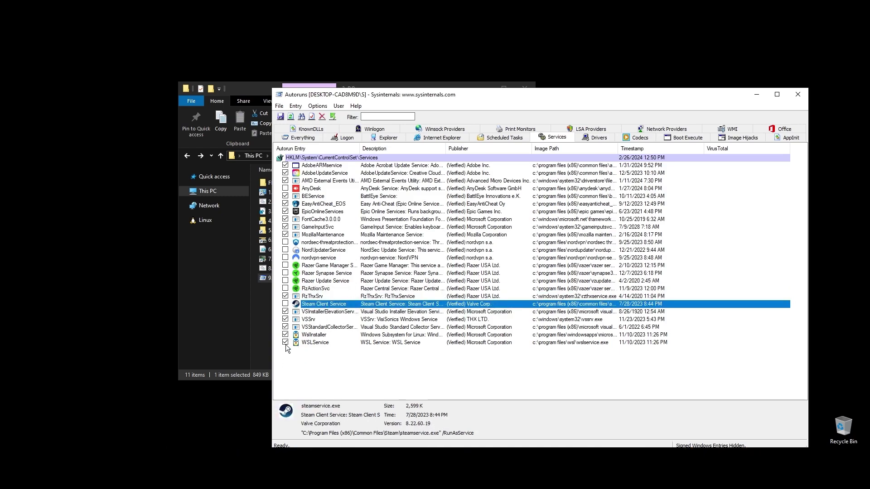
left_click(286, 342)
left_click(285, 334)
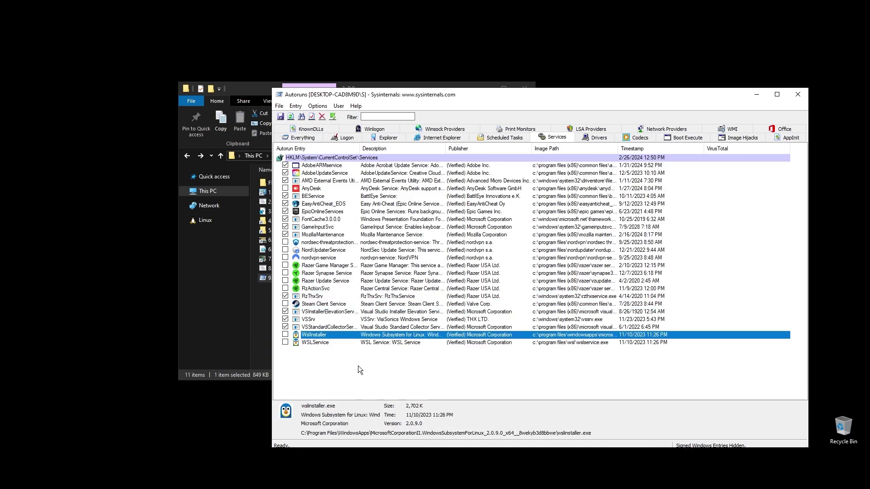
left_click(420, 366)
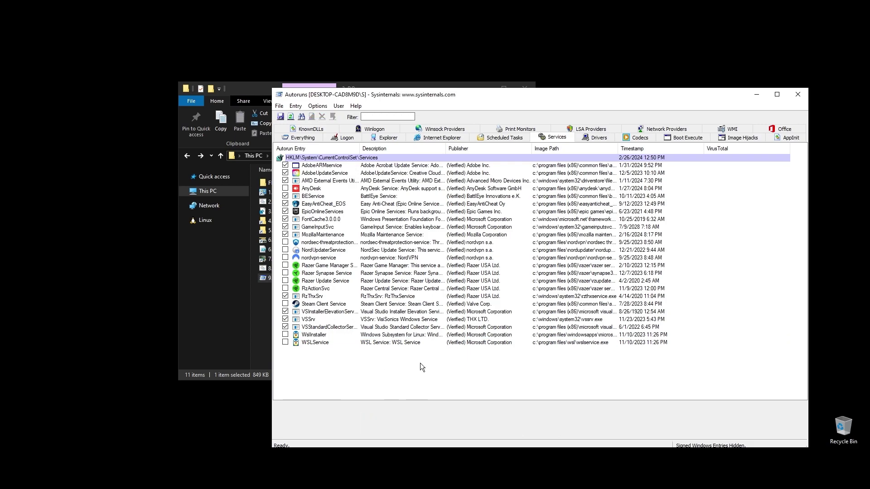
key("alt+F4")
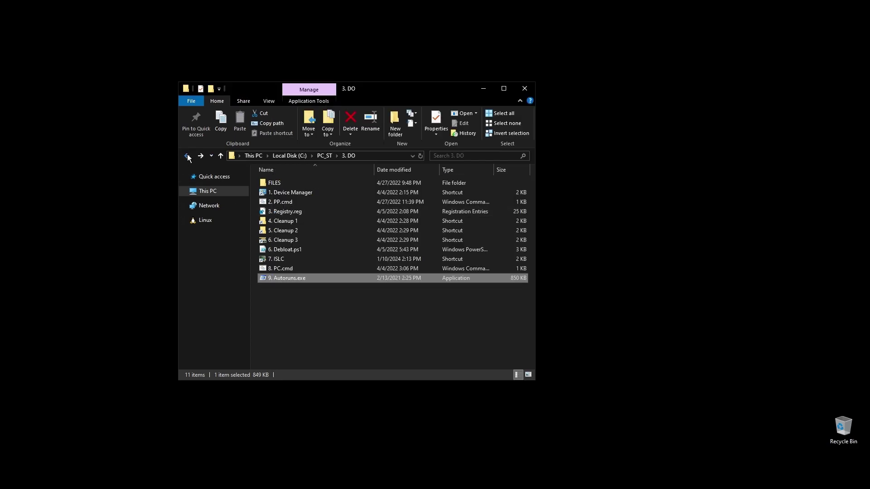
Run Display Driver Uninstaller.exe as administrator from the DDU folder inside PC_ST's 4. GPU folder and answer its update prompt
left_click(187, 156)
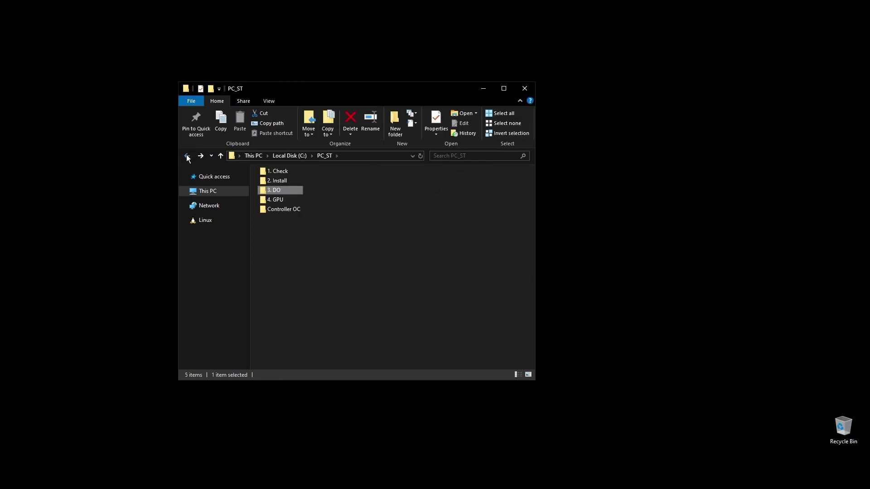
left_click(317, 297)
double_click(279, 200)
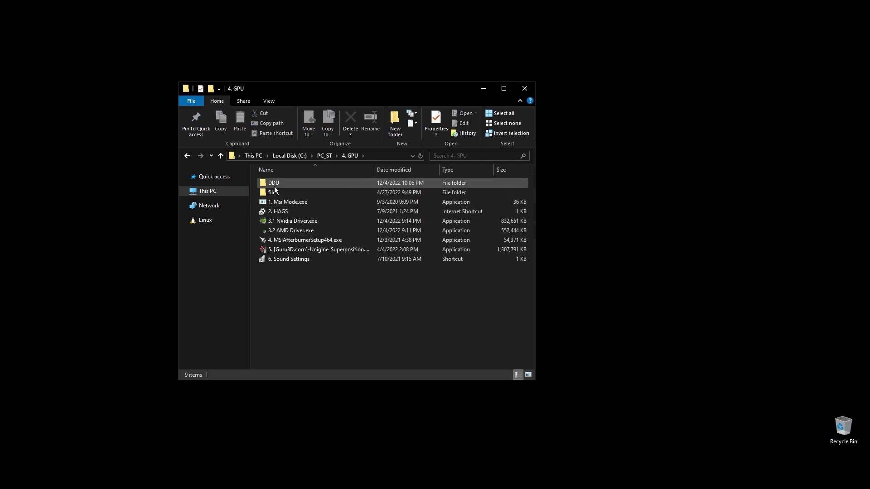
double_click(289, 182)
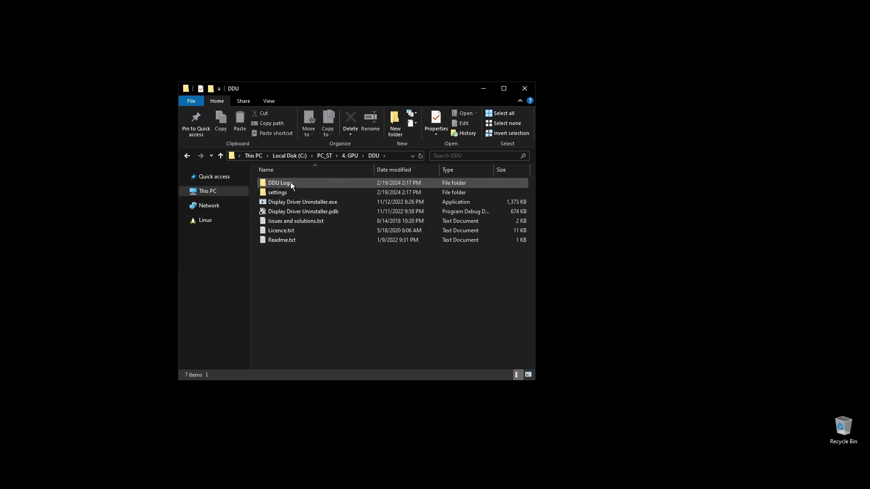
right_click(293, 204)
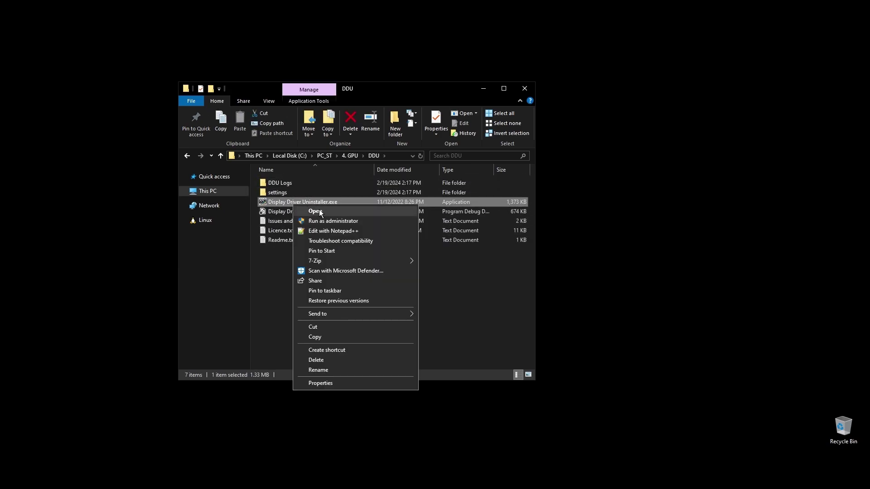
left_click(347, 222)
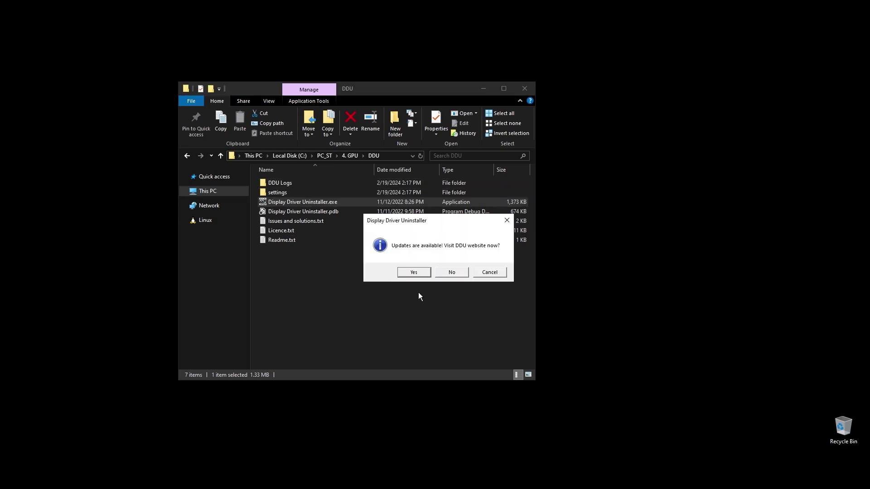
key("Return")
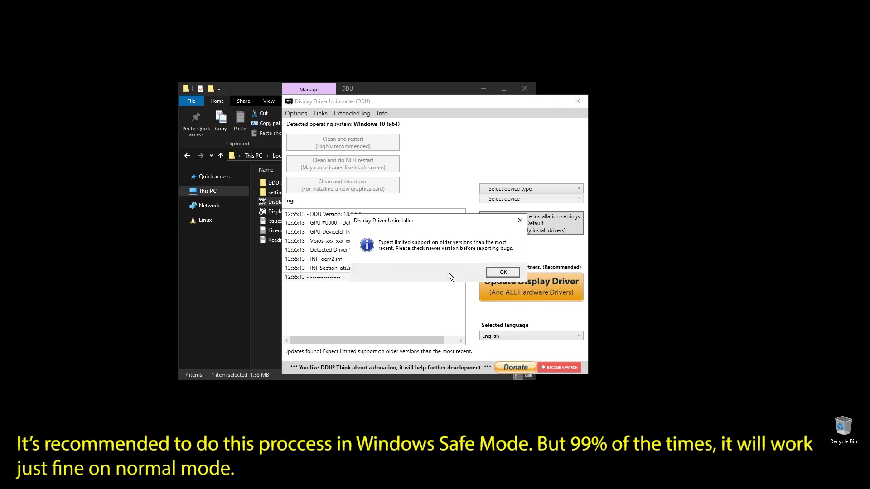
Choose GPU as the device type in Display Driver Uninstaller, close the program and return to the 4. GPU folder
left_click(504, 273)
left_click(505, 272)
left_click(506, 189)
left_click(493, 217)
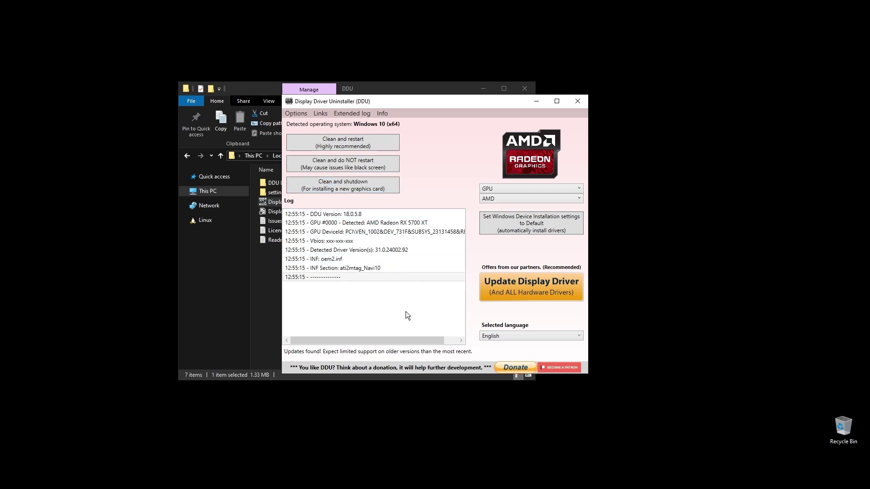
left_click(580, 101)
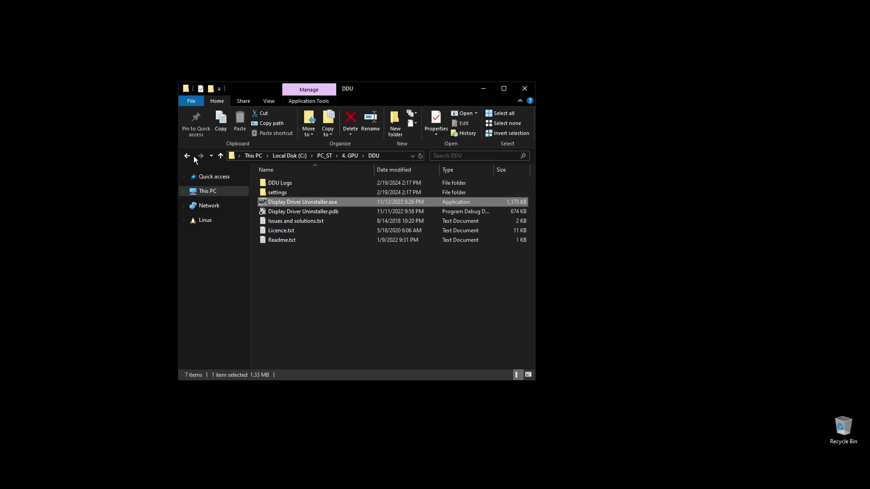
left_click(188, 157)
left_click(308, 297)
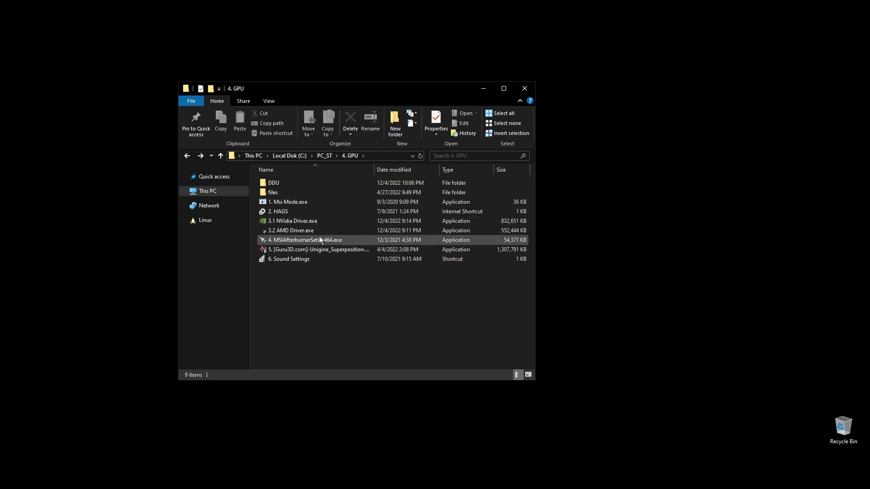
Search Google for "amd drivers", open AMD's driver download page and dismiss its cookie notice
left_click(303, 223)
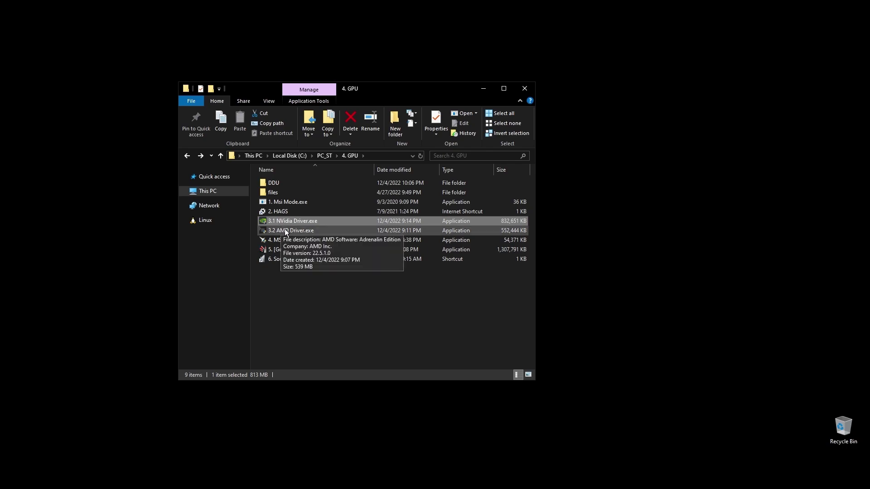
key("Return")
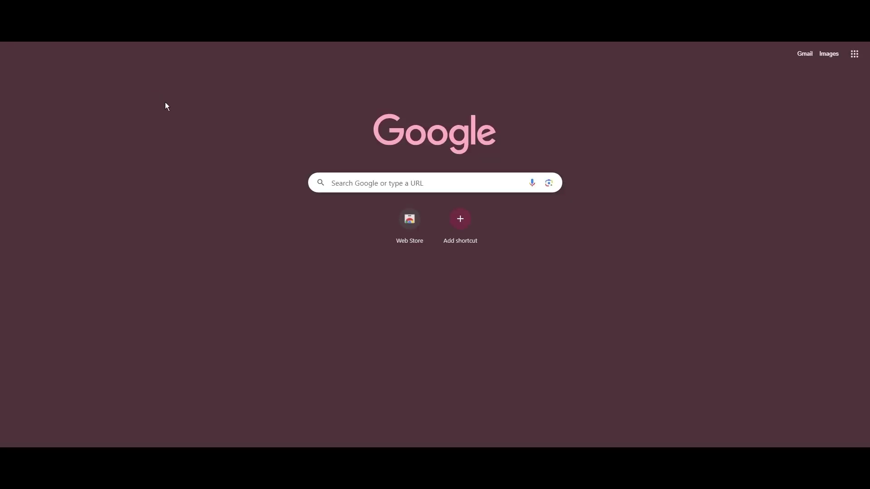
type("amd drivers")
key("Return")
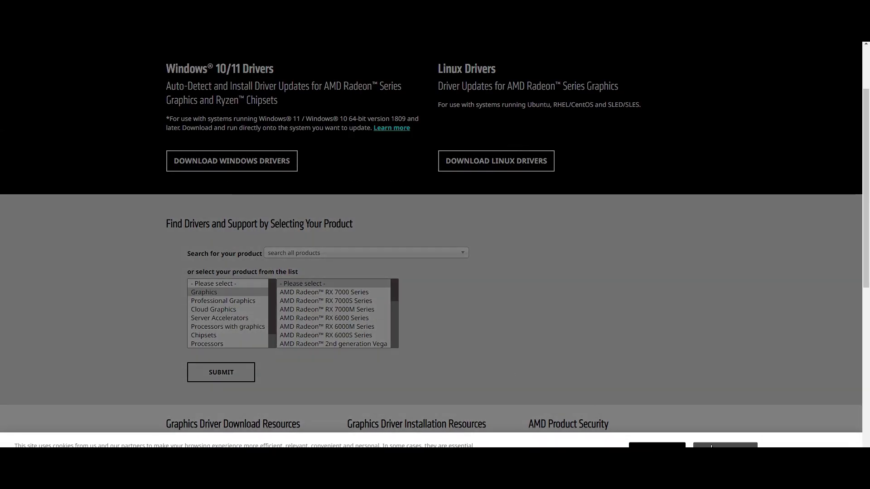
left_click(711, 447)
Select the AMD Radeon RX 5700 XT from the graphics product list and submit the selection to open its driver page
left_click(345, 301)
left_click(357, 291)
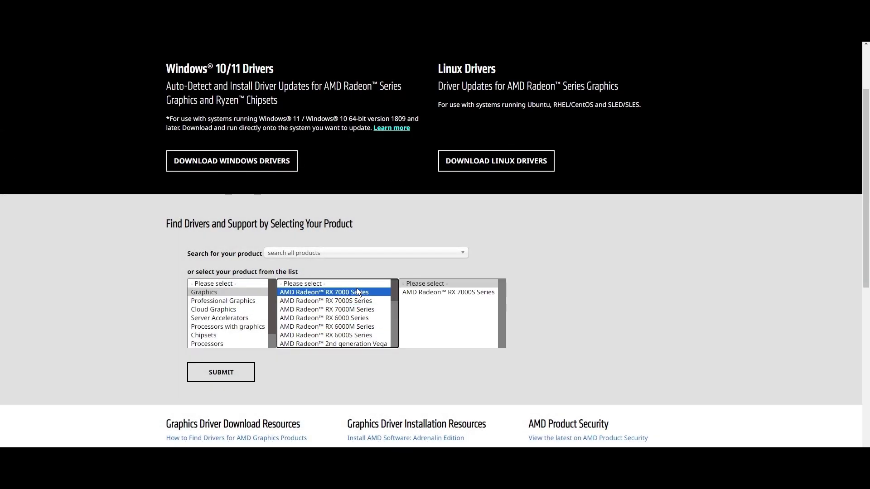
left_click(354, 300)
left_click(356, 336)
scroll(354, 317, "down", 2)
left_click(352, 308)
left_click(446, 292)
left_click(570, 300)
left_click(227, 378)
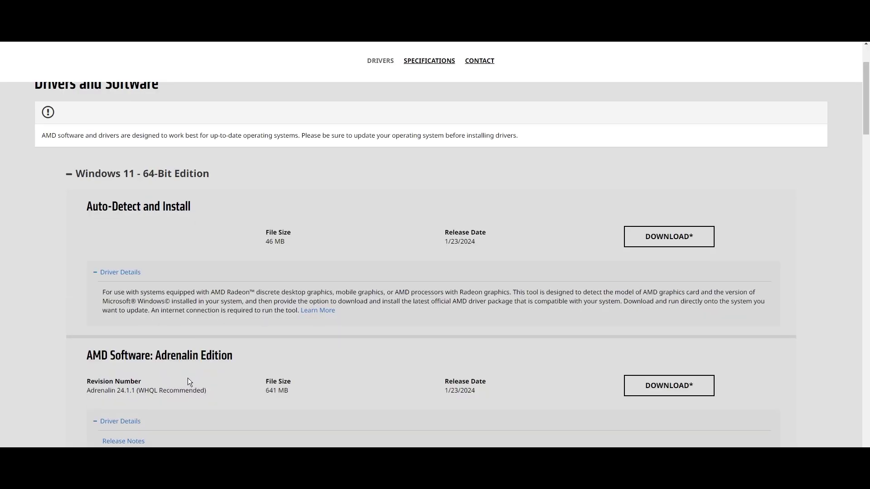
Examine the AMD Software: Adrenalin Edition entry under Windows 11 - 64-Bit Edition
scroll(187, 381, "down", 2)
left_click_drag(86, 298, 206, 299)
scroll(250, 287, "up", 4)
Search the web for "nvidia drivers", open the NVIDIA driver page and go through its product selection
key("ctrl+l")
type("nvidia drivers")
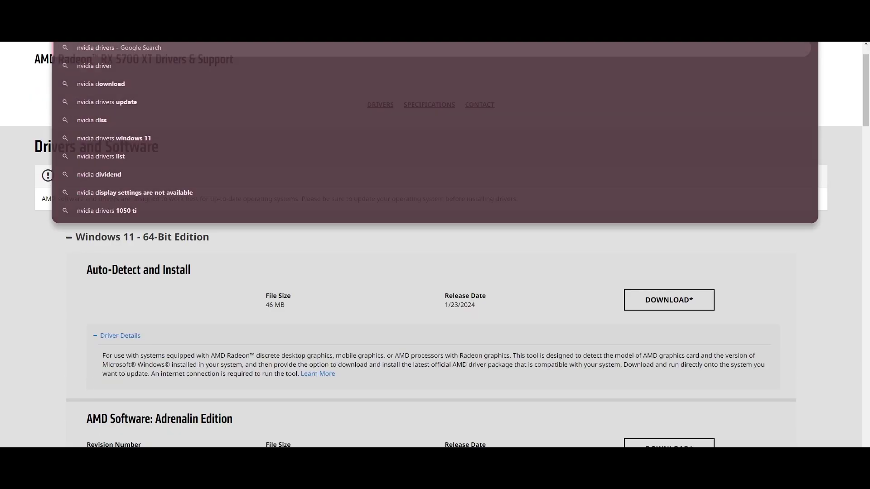
key("Return")
left_click(198, 152)
left_click(410, 143)
left_click(417, 151)
left_click(422, 160)
left_click(462, 198)
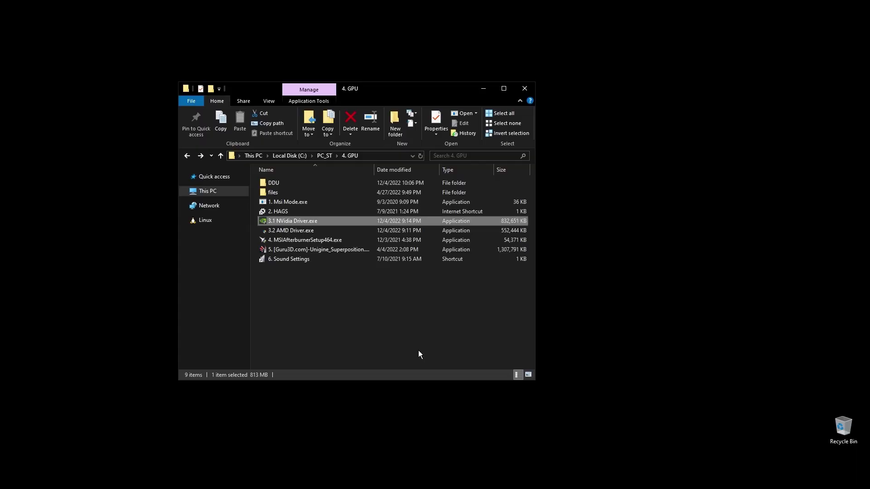
Open the 2. HAGS shortcut from the 4. GPU folder, check the Graphics settings for GPU scheduling and close Settings
left_click(616, 301)
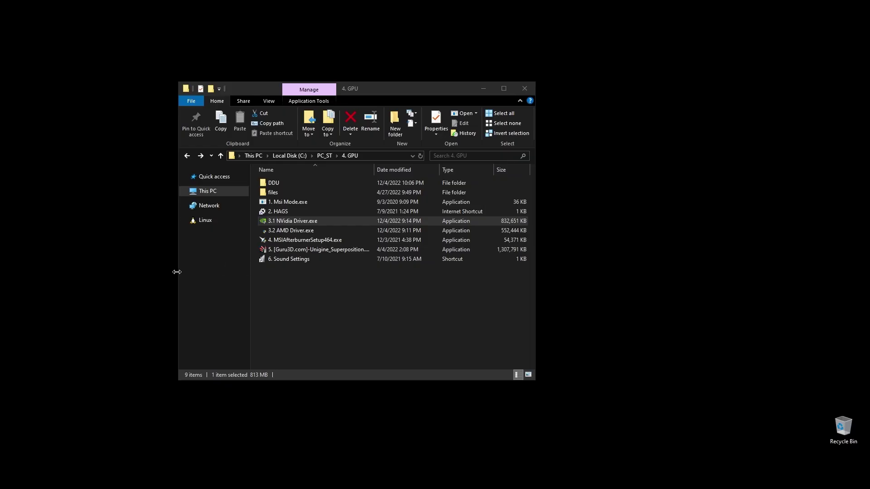
double_click(287, 211)
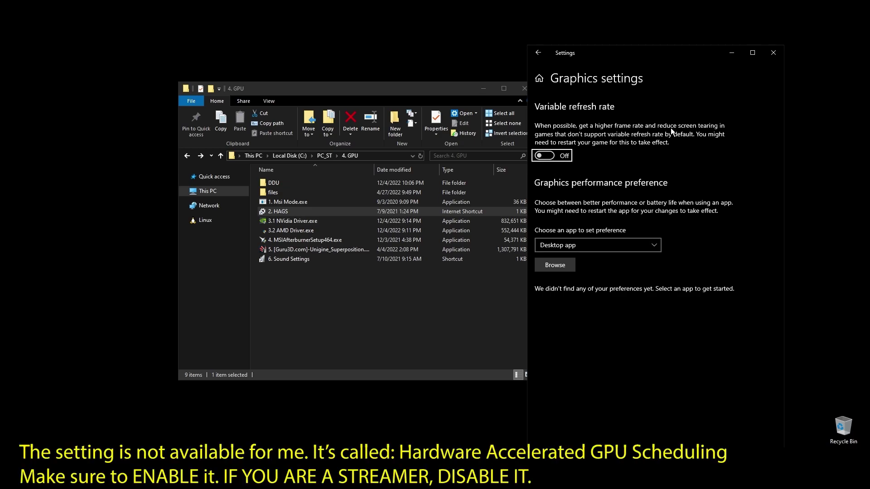
left_click(768, 57)
Open 6. Sound Settings, check that enhancements are disabled for the 24G2W1G4 playback device and set its default format to 24 bit, 48000 Hz (Studio Quality)
double_click(285, 259)
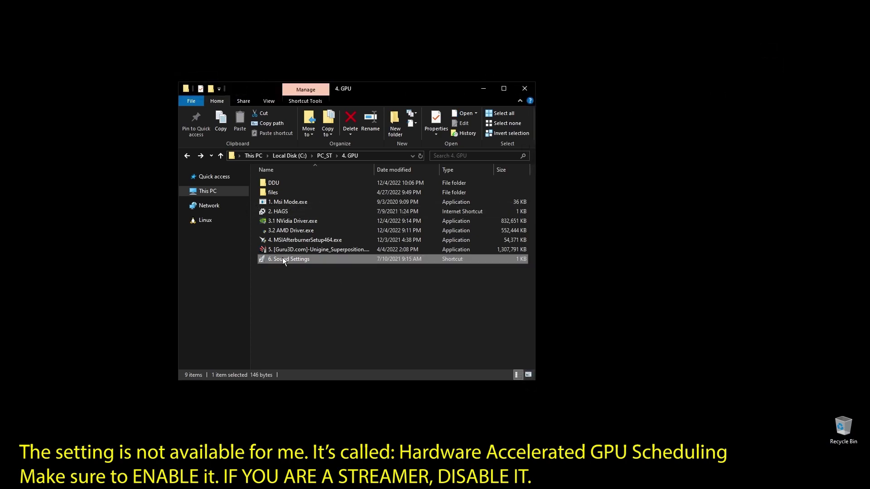
double_click(188, 149)
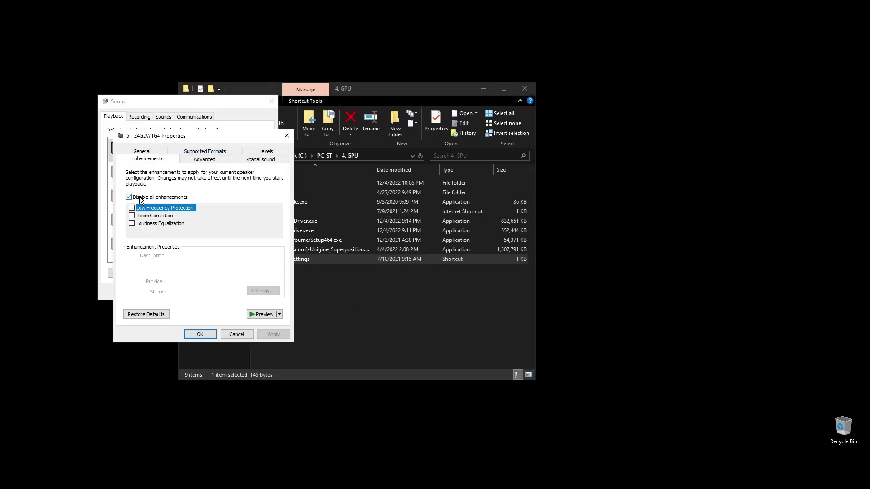
left_click(204, 159)
left_click(186, 201)
left_click(181, 229)
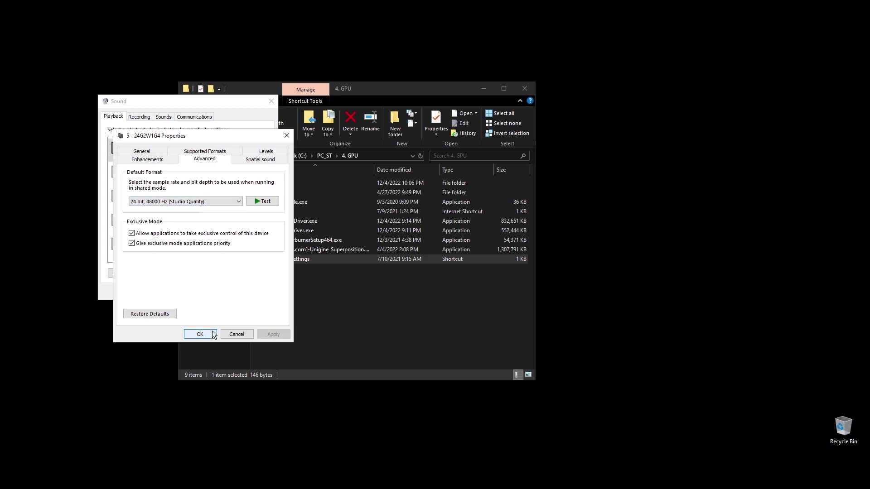
left_click(215, 334)
Check the enhancements of the High Definition Audio Device speakers and set their default format to 24 bit, 48000 Hz (Studio Quality)
right_click(213, 168)
left_click(256, 264)
left_click(176, 151)
left_click(209, 151)
left_click(190, 194)
left_click(206, 230)
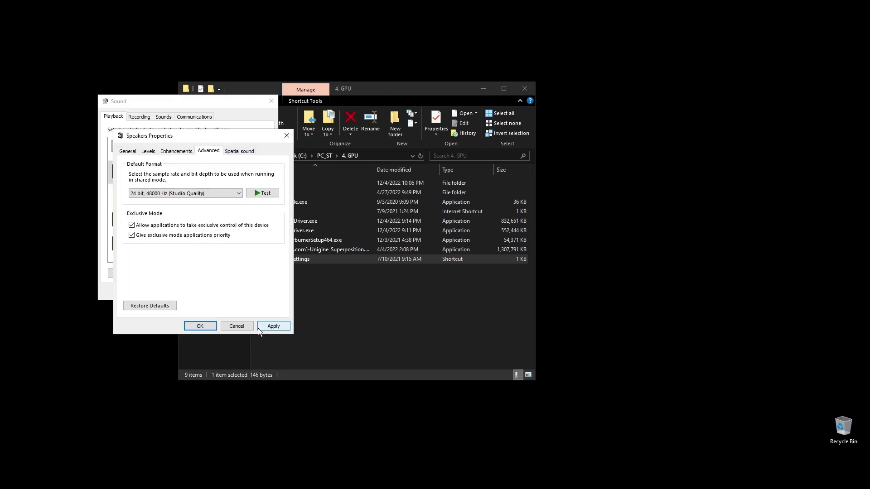
left_click(273, 326)
Check the enhancements of the Razer USB Sound Card speakers and choose their default format
right_click(186, 219)
left_click(199, 295)
left_click(176, 151)
left_click(208, 150)
left_click(170, 193)
left_click(181, 209)
left_click(200, 326)
Choose the default format for the THX Spatial speakers and close the Sound dialog with the settings accepted
scroll(264, 213, "down", 1)
right_click(156, 219)
left_click(183, 307)
left_click(172, 152)
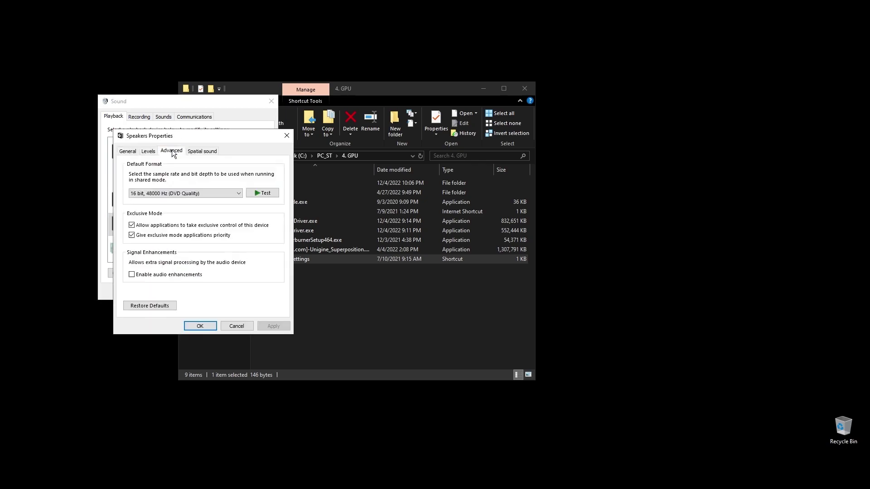
left_click(202, 194)
left_click(172, 205)
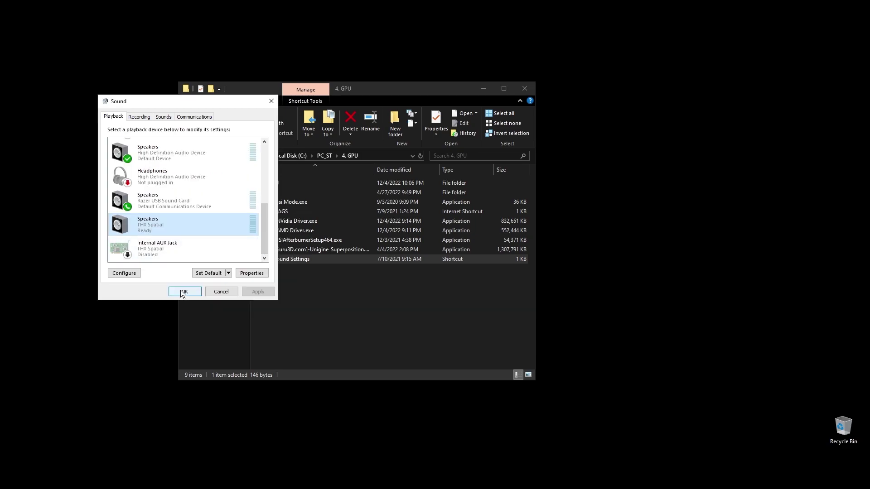
left_click(184, 291)
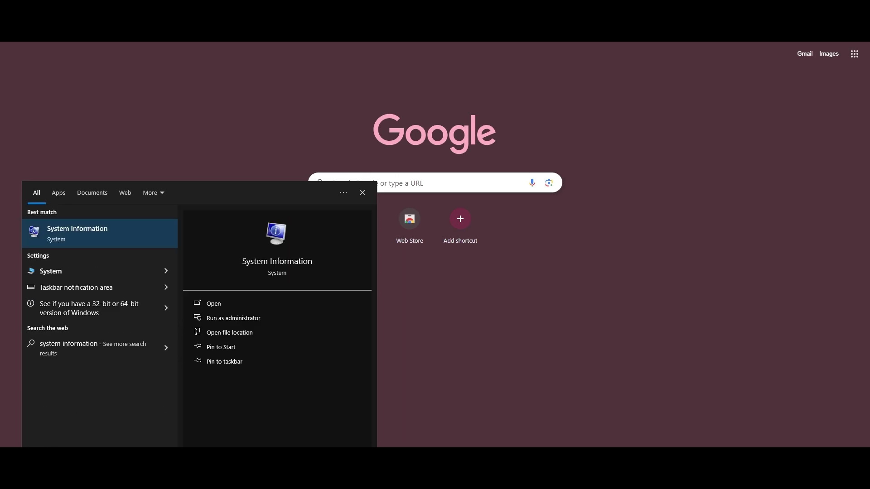
Copy the BaseBoard Product entry from System Information, search the web for it and open MSI's B450 TOMAHAWK MAX page
left_click(88, 233)
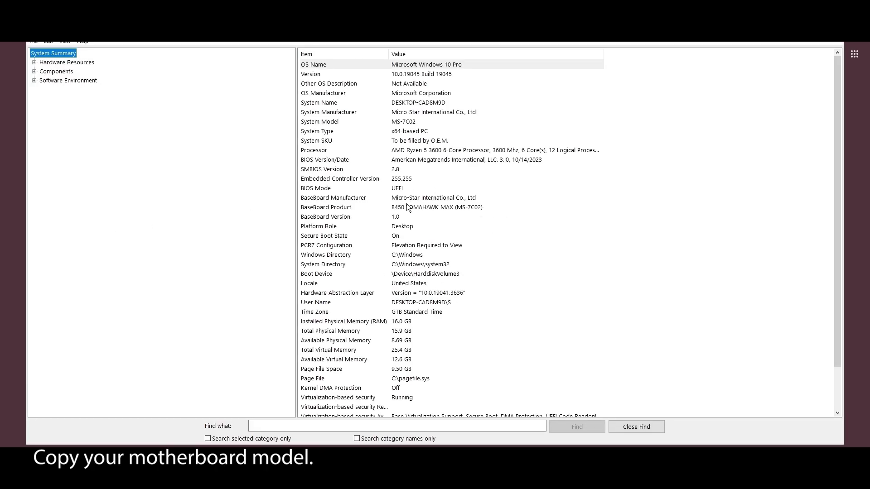
left_click(363, 208)
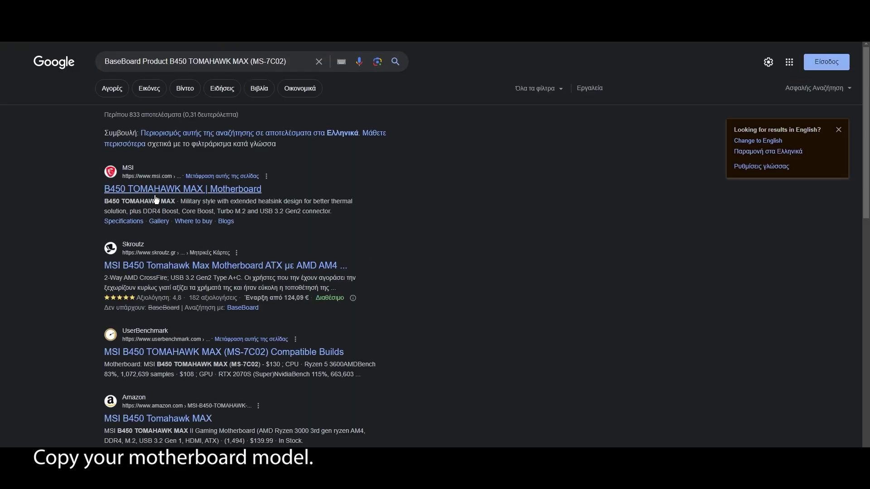
left_click(124, 190)
left_click(734, 64)
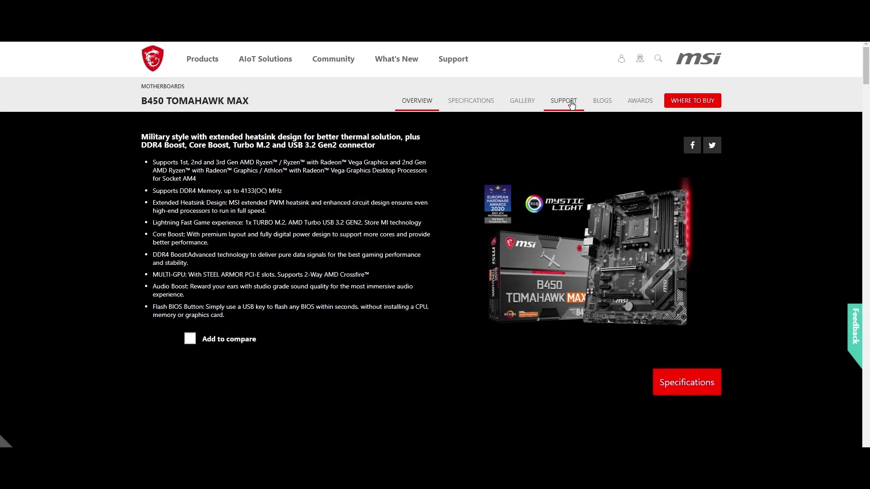
Download the latest AMI BIOS, version 7C02v3I, from the motherboard's support page
left_click(563, 101)
scroll(267, 244, "down", 3)
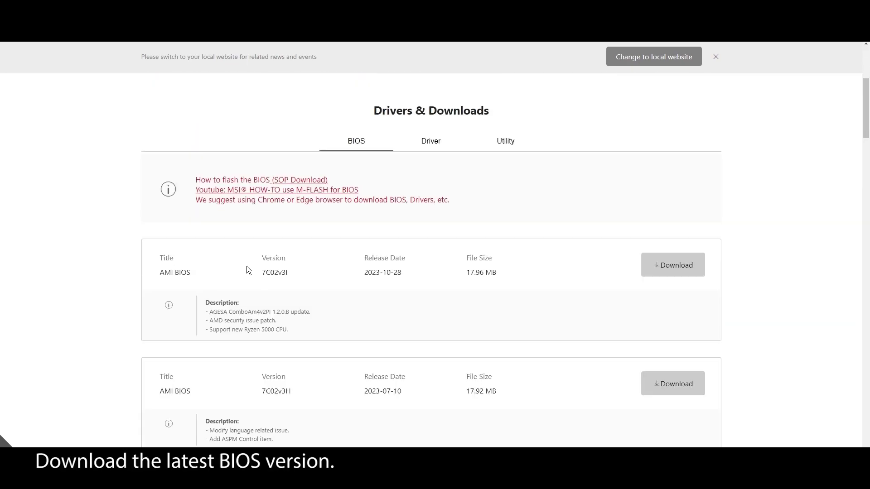
left_click(661, 272)
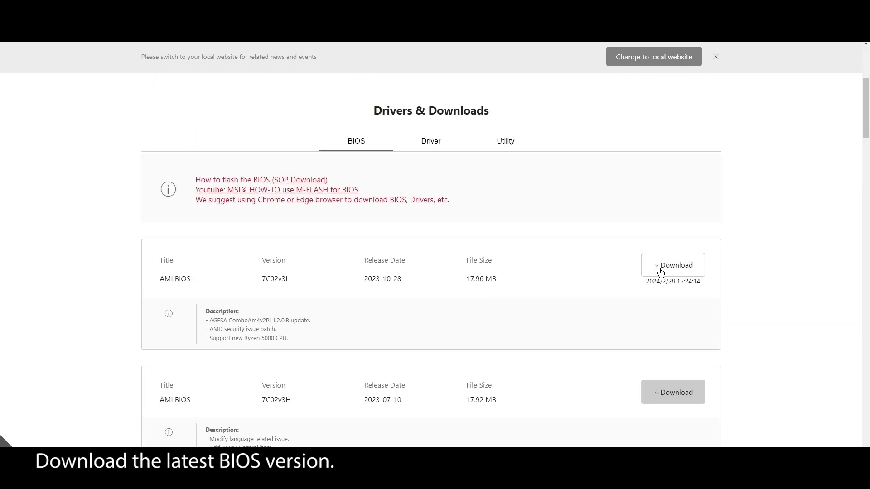